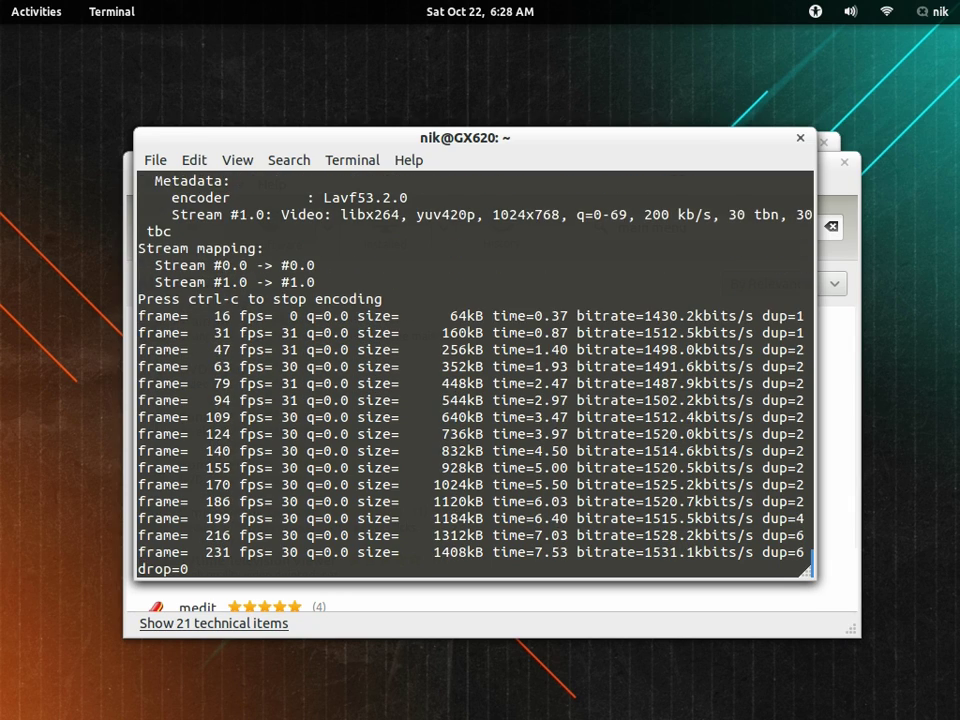
Step: Switch to the empty second workspace and dismiss the desktop's context menu
{"action": "mouse_move", "coordinate": [8, 8]}
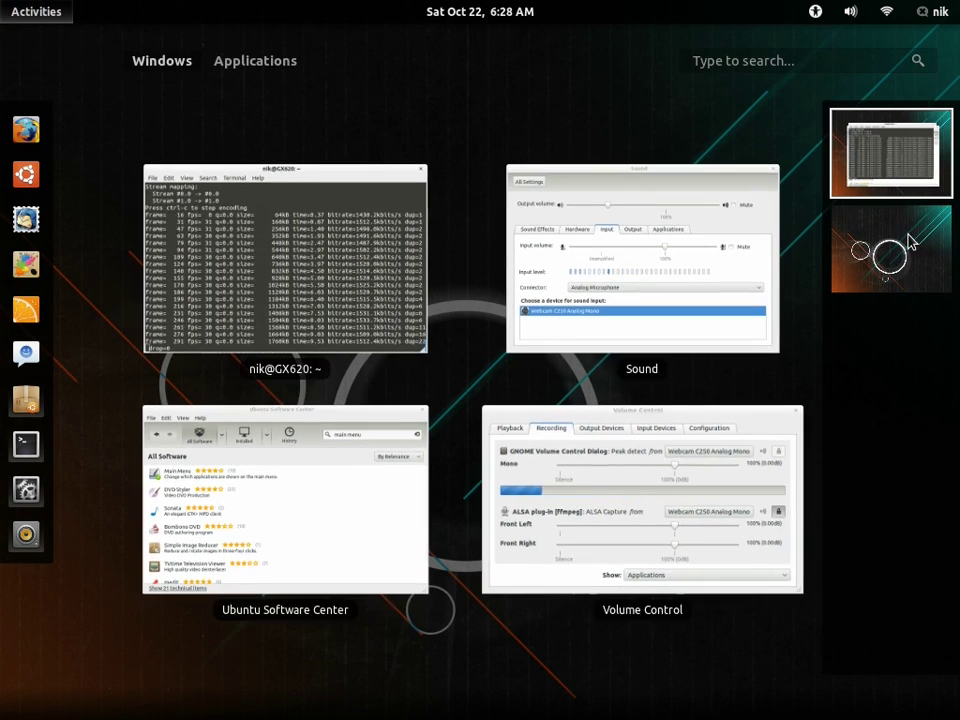
{"action": "left_click", "coordinate": [910, 240]}
{"action": "right_click", "coordinate": [453, 257]}
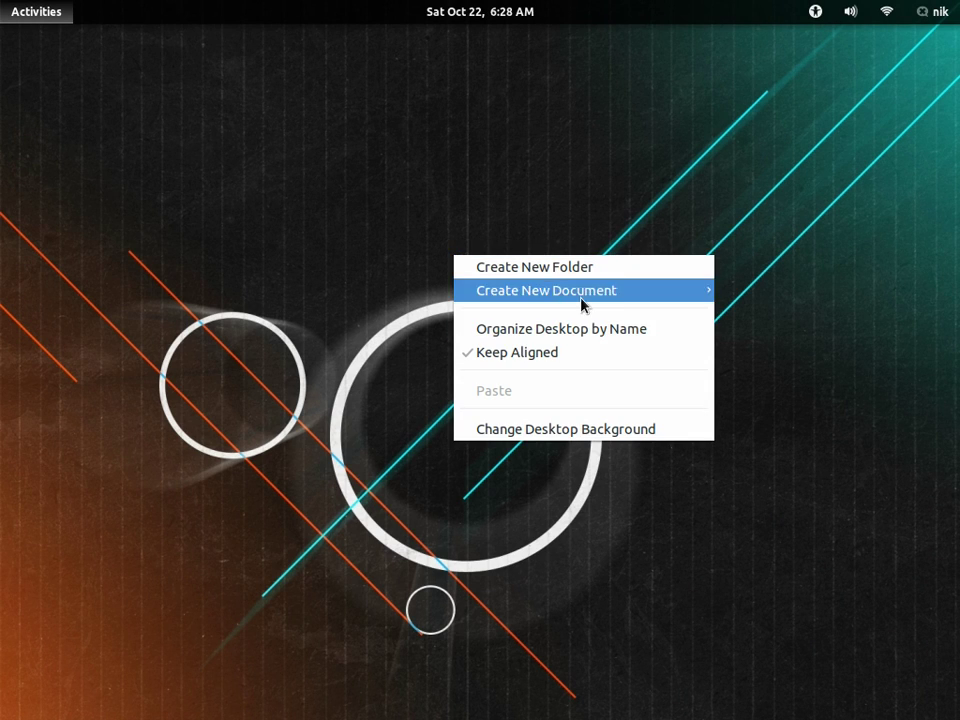
{"action": "mouse_move", "coordinate": [588, 302]}
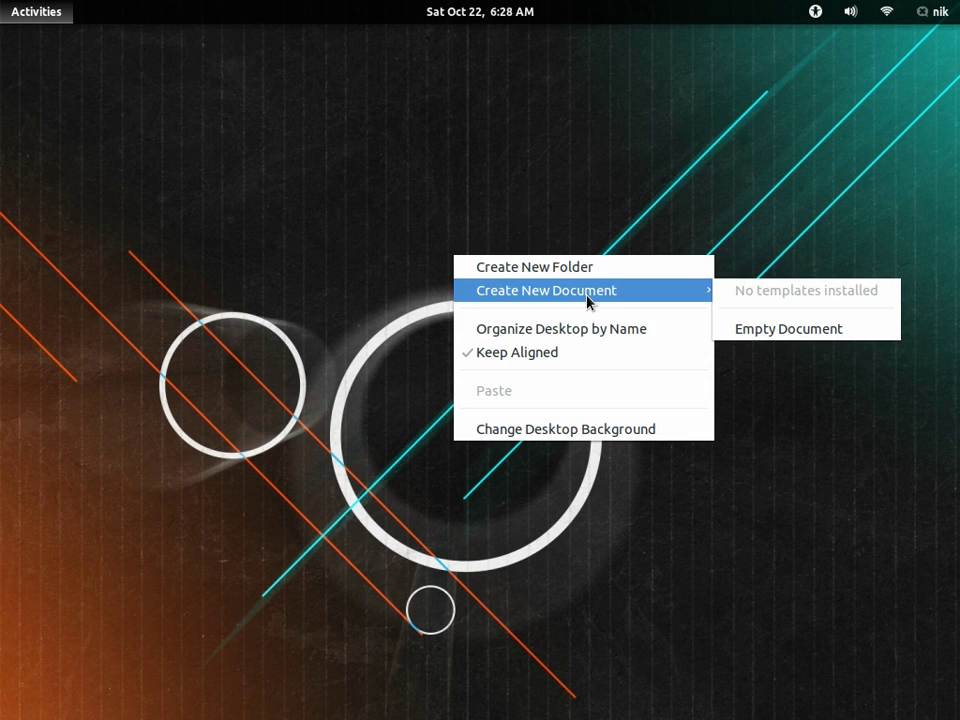
{"action": "left_click", "coordinate": [321, 314]}
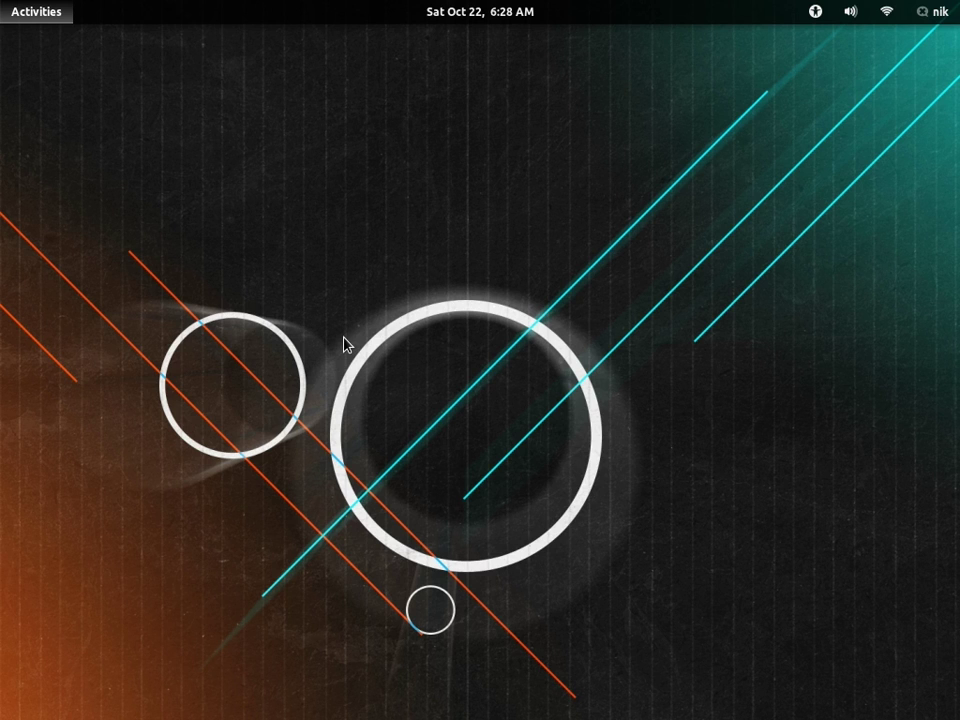
Step: Confirm in Ubuntu Software Center that Main Menu is installed, then return to workspace 2
{"action": "key", "text": "super"}
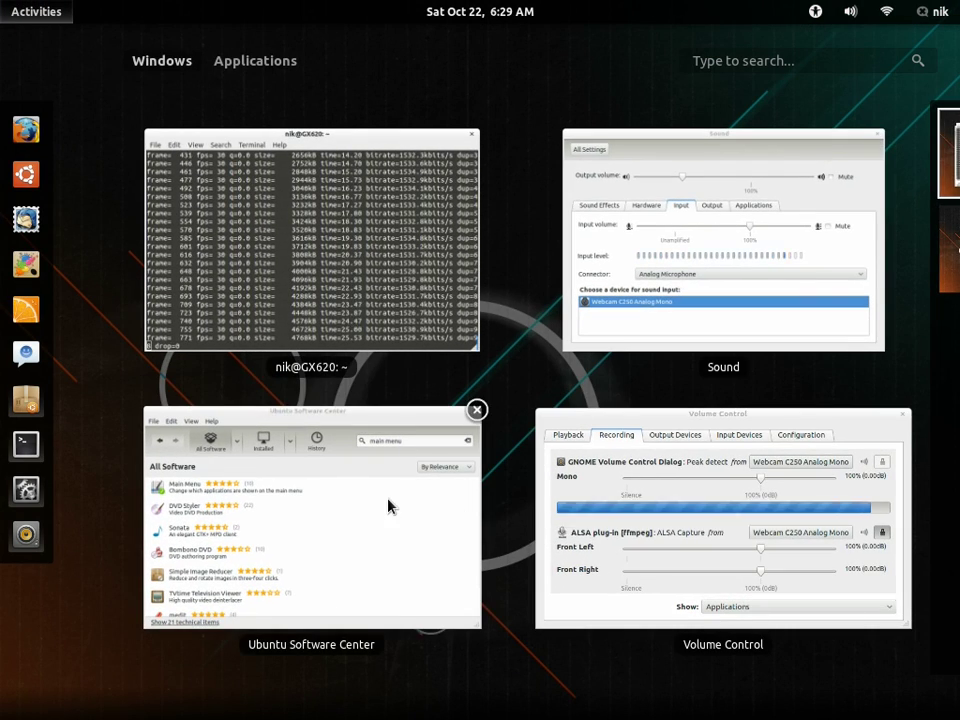
{"action": "left_click", "coordinate": [390, 506]}
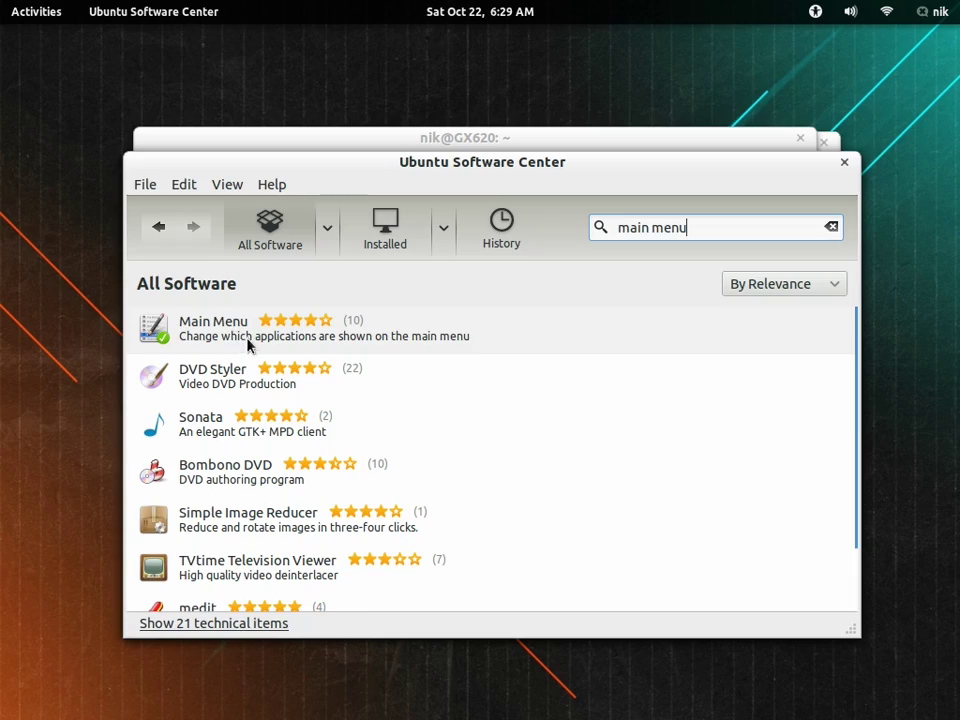
{"action": "mouse_move", "coordinate": [2, 2]}
{"action": "left_click", "coordinate": [880, 258]}
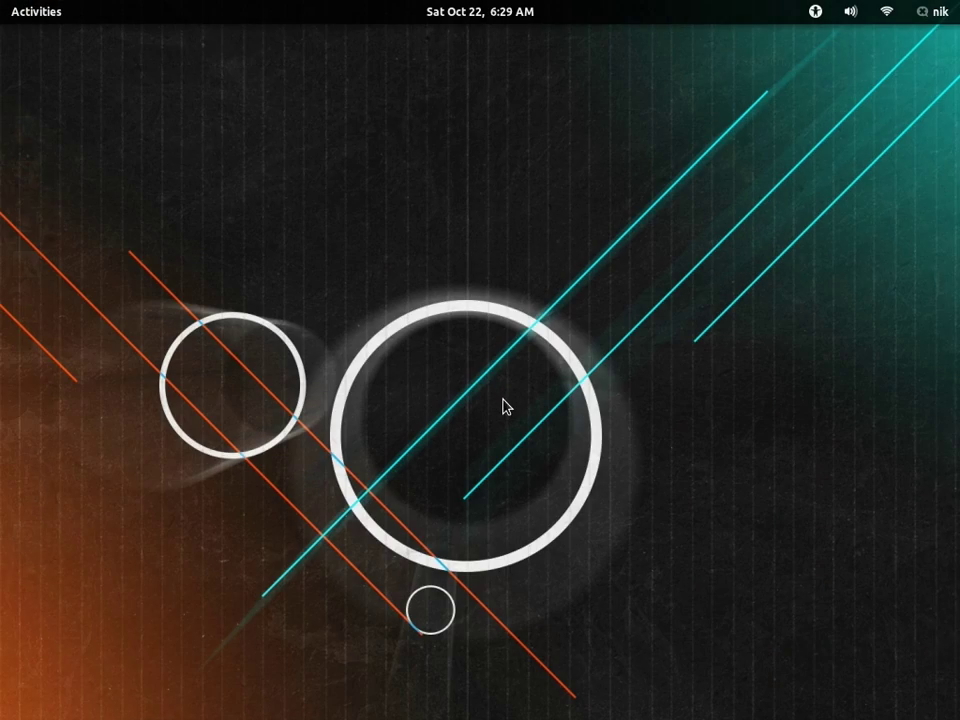
Step: Search 'main' in Activities and launch Main Menu
{"action": "key", "text": "super"}
{"action": "type", "text": "mal"}
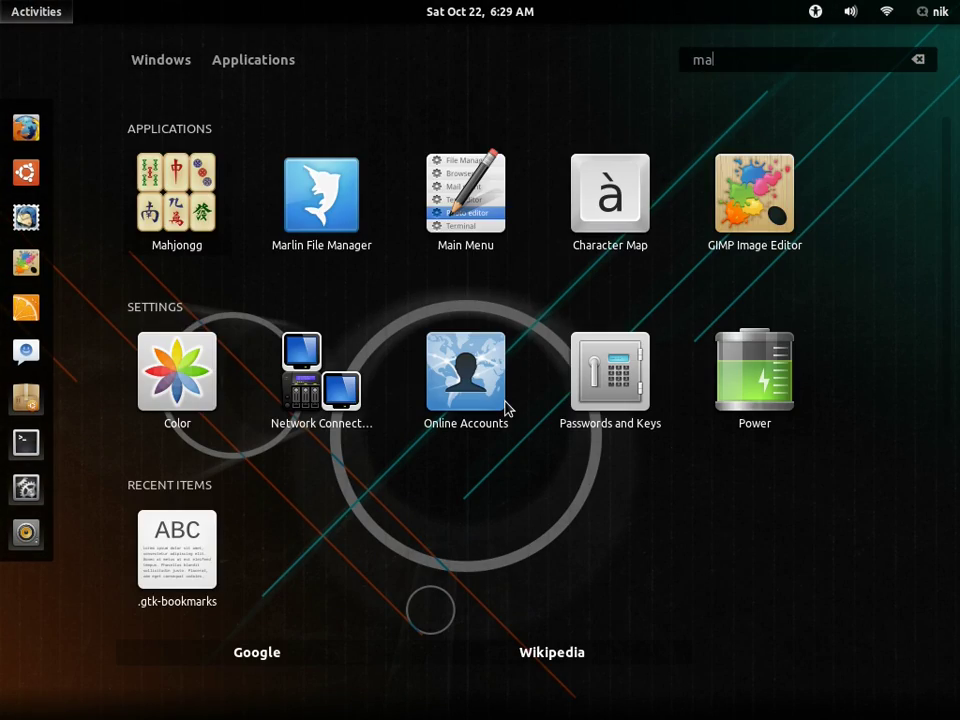
{"action": "key", "text": "BackSpace"}
{"action": "type", "text": "in"}
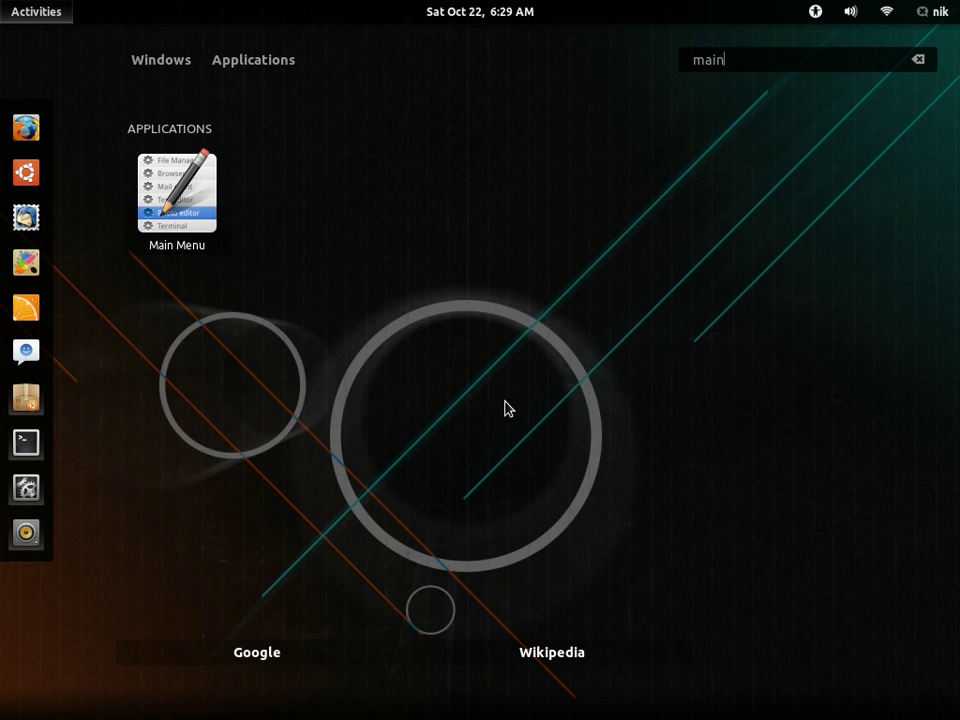
{"action": "left_click", "coordinate": [184, 218]}
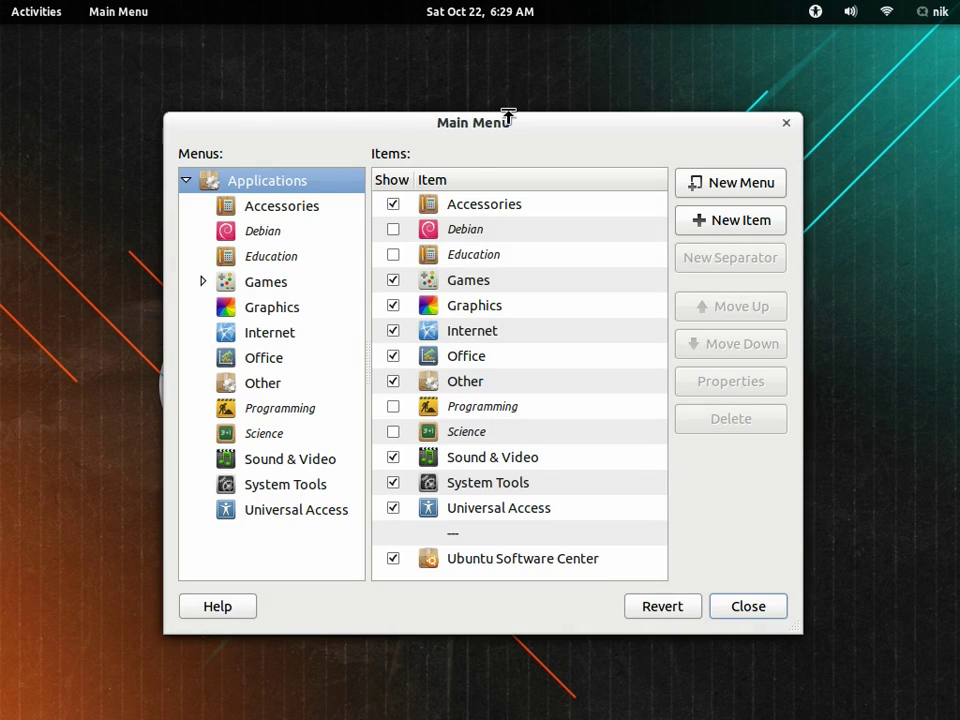
Step: Compare the Internet and Sound & Video app categories in Activities, then list both menus in Main Menu
{"action": "left_click_drag", "start_coordinate": [508, 114], "coordinate": [514, 106]}
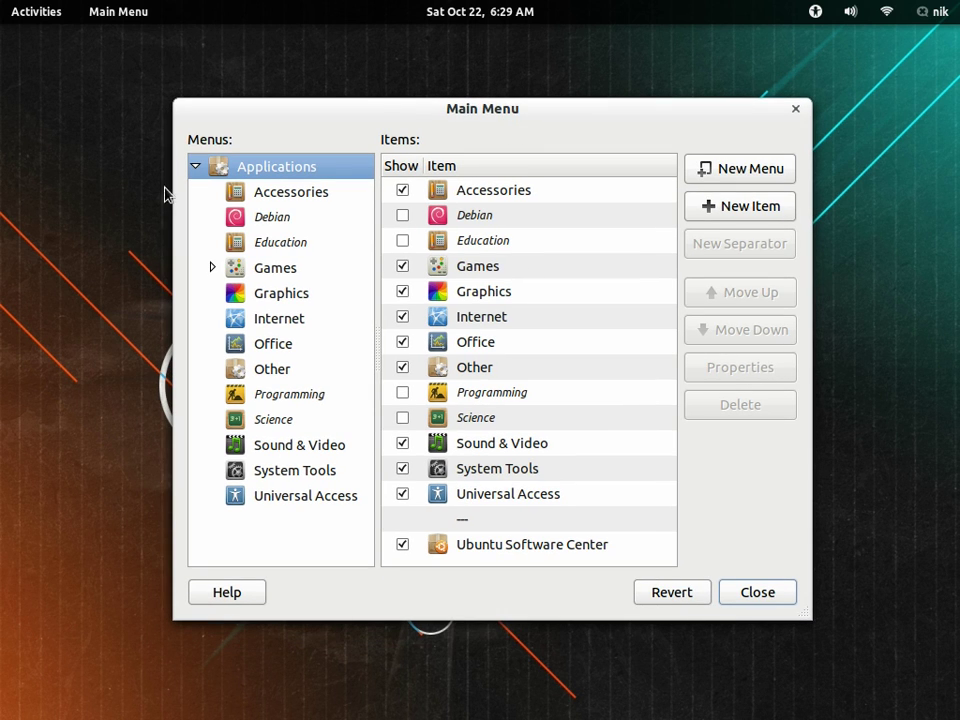
{"action": "left_click", "coordinate": [26, 8]}
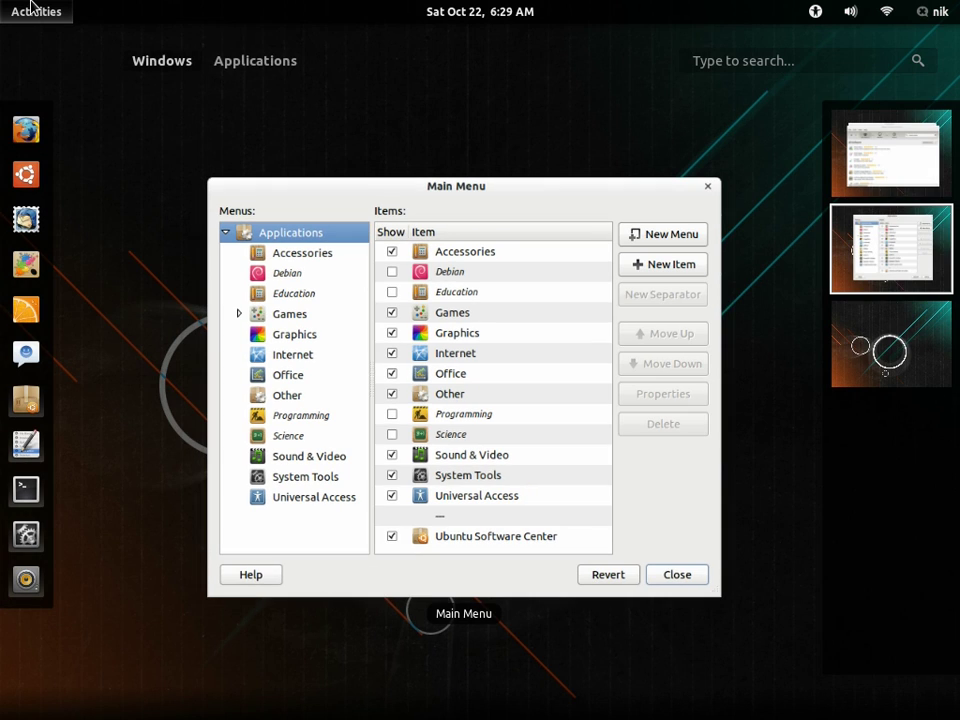
{"action": "left_click", "coordinate": [278, 62]}
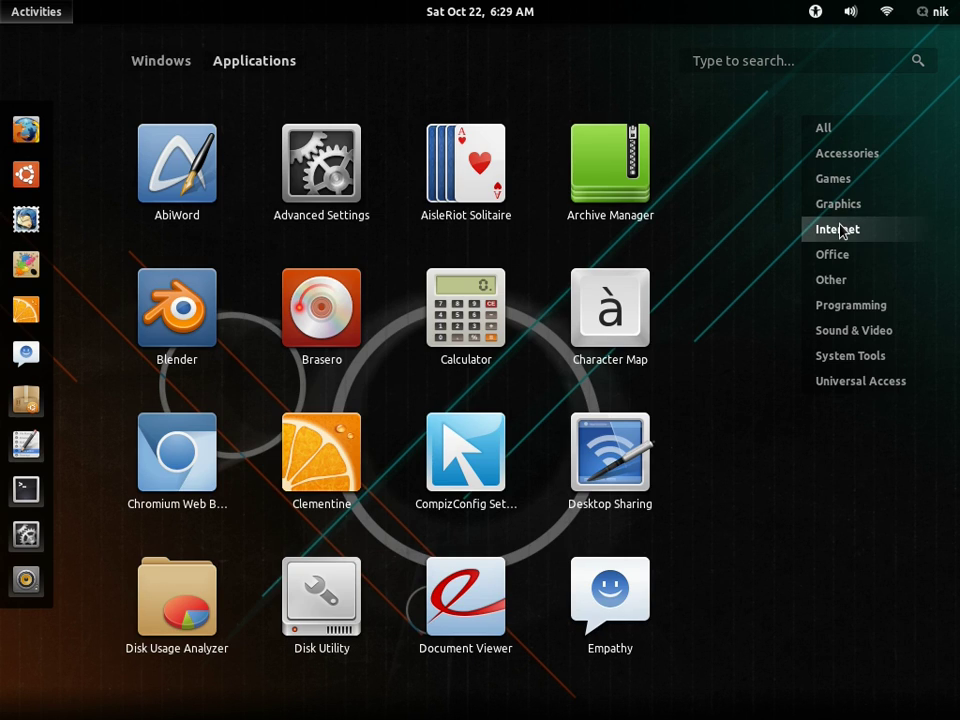
{"action": "left_click", "coordinate": [839, 229]}
{"action": "left_click", "coordinate": [866, 335]}
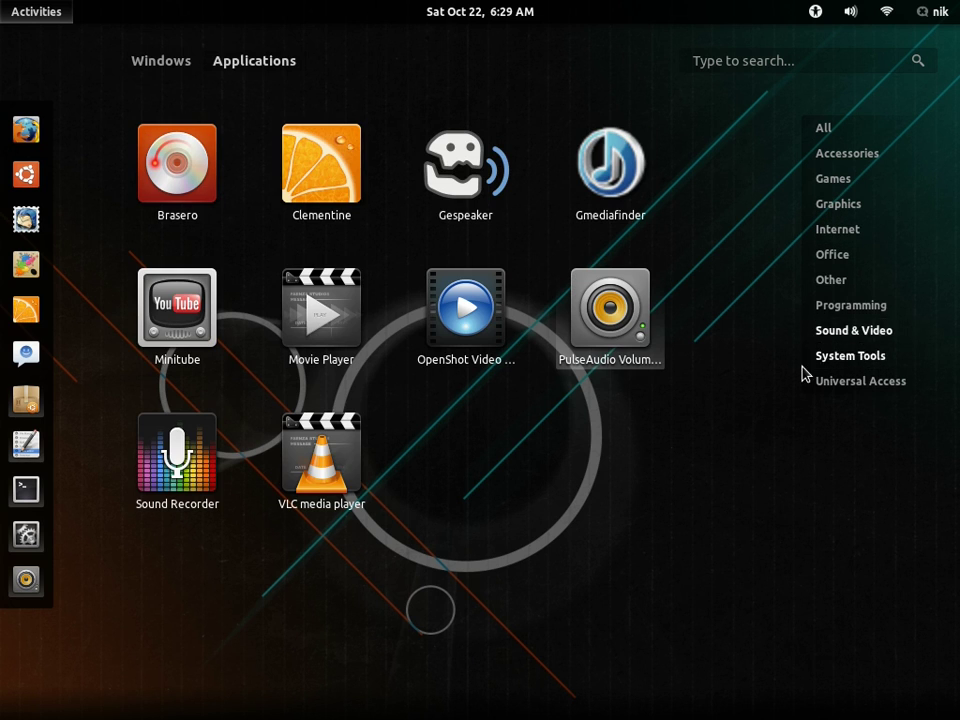
{"action": "key", "text": "Escape"}
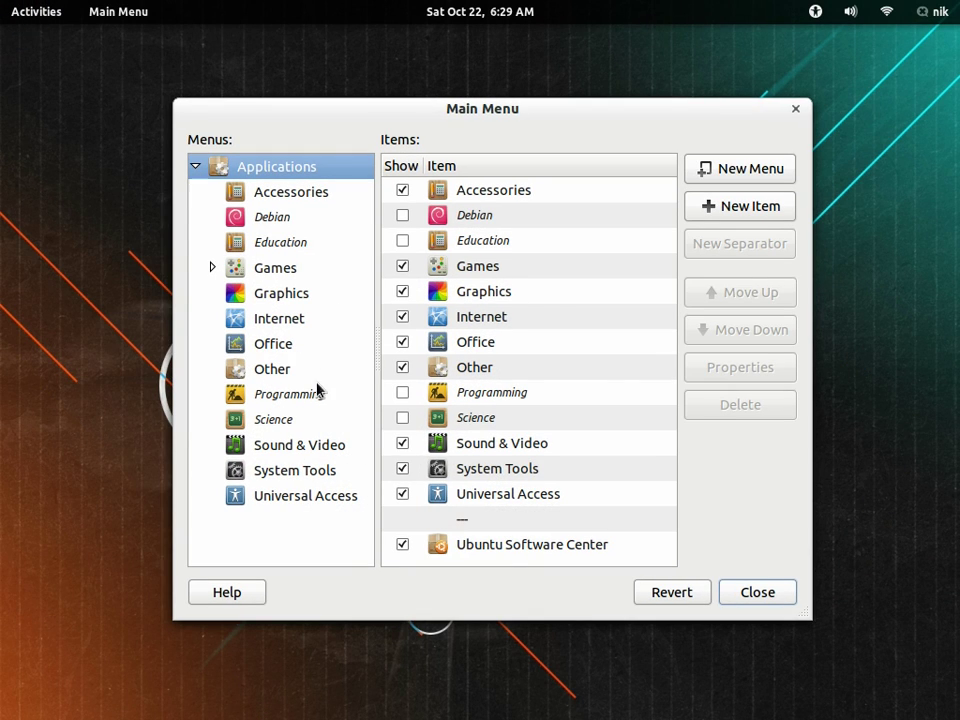
{"action": "left_click", "coordinate": [285, 326]}
{"action": "left_click", "coordinate": [300, 452]}
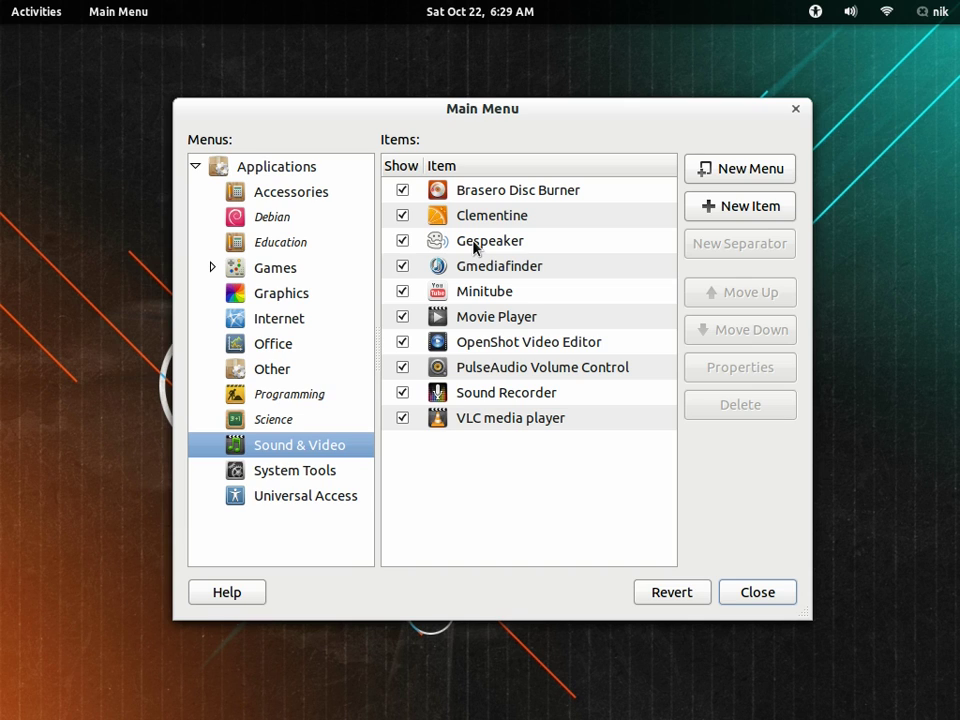
Step: Open Gespeaker's launcher properties and dismiss the icon chooser without picking an icon
{"action": "left_click", "coordinate": [475, 248]}
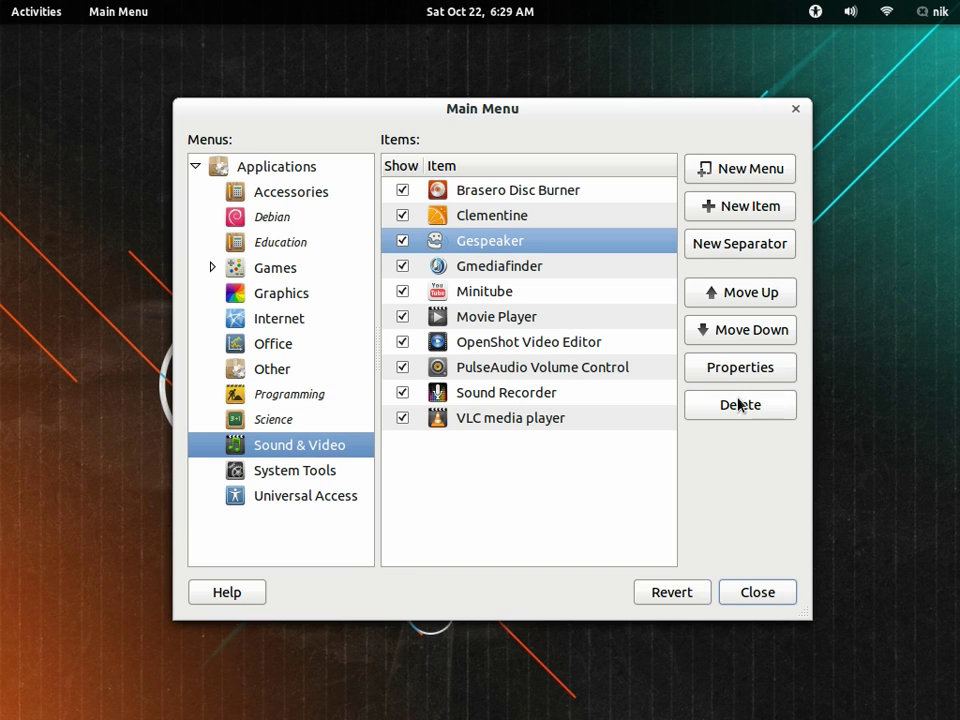
{"action": "double_click", "coordinate": [516, 247]}
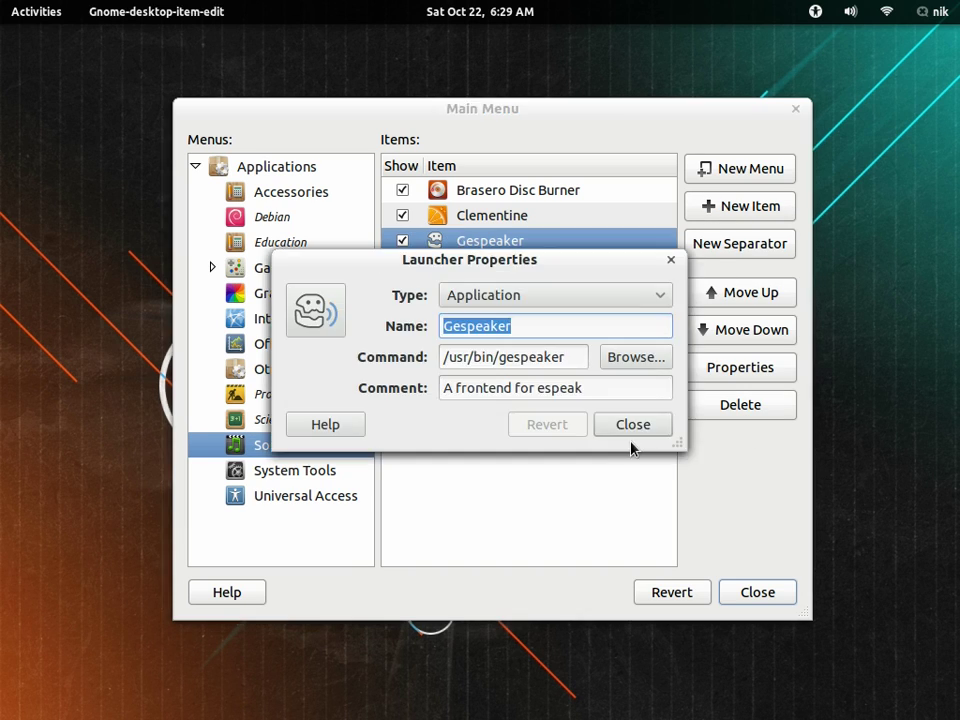
{"action": "left_click", "coordinate": [320, 318]}
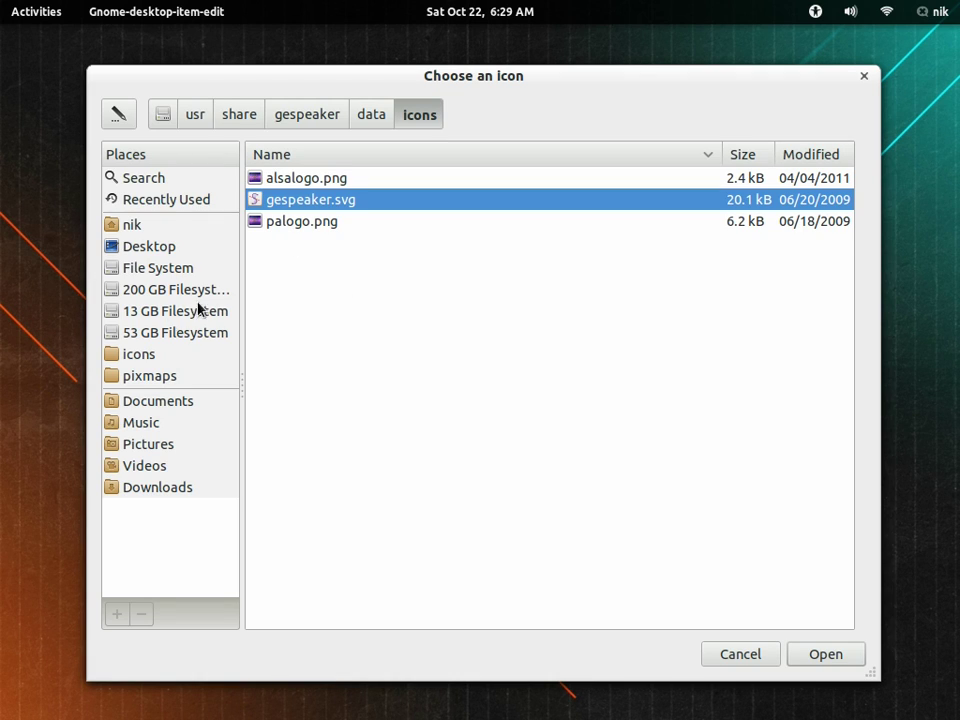
{"action": "left_click", "coordinate": [864, 76]}
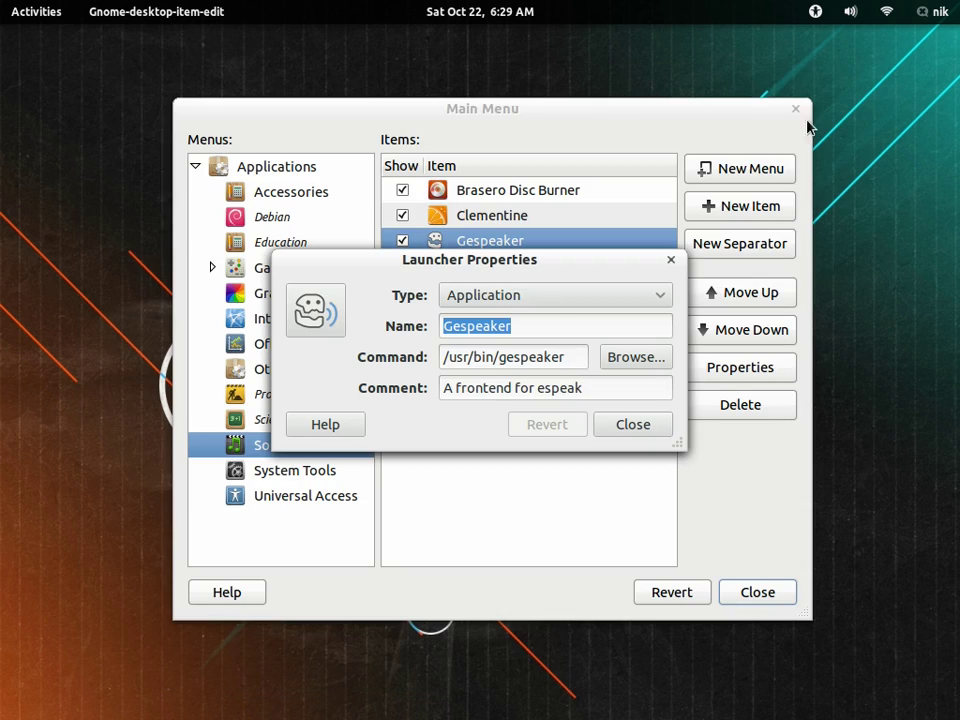
Step: Open Files on the Home folder, then close Gespeaker's launcher properties unchanged
{"action": "mouse_move", "coordinate": [3, 3]}
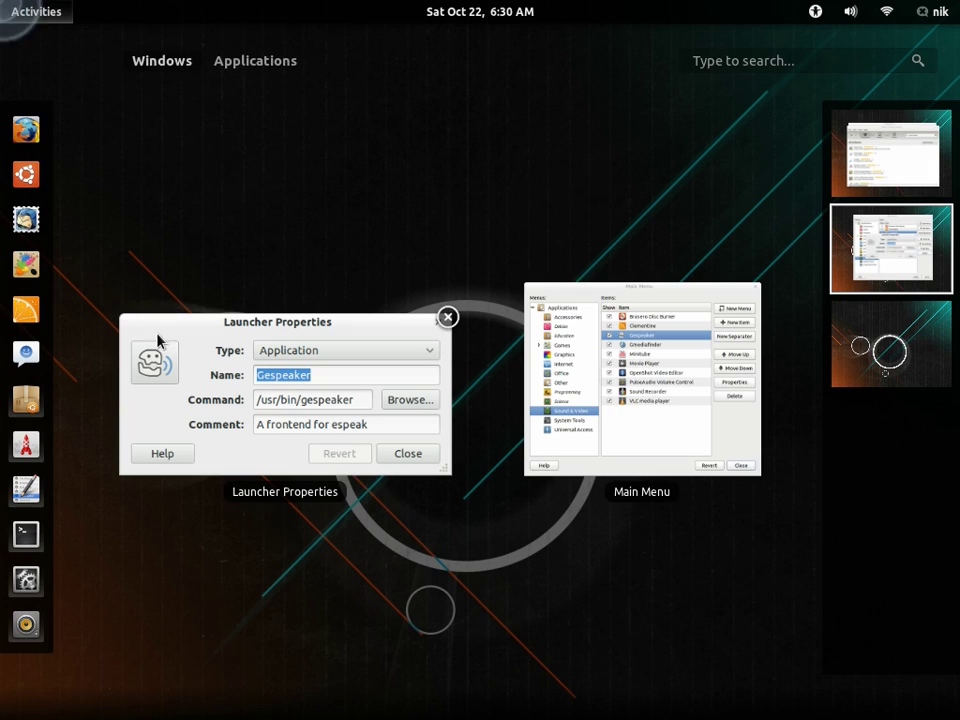
{"action": "left_click", "coordinate": [35, 176]}
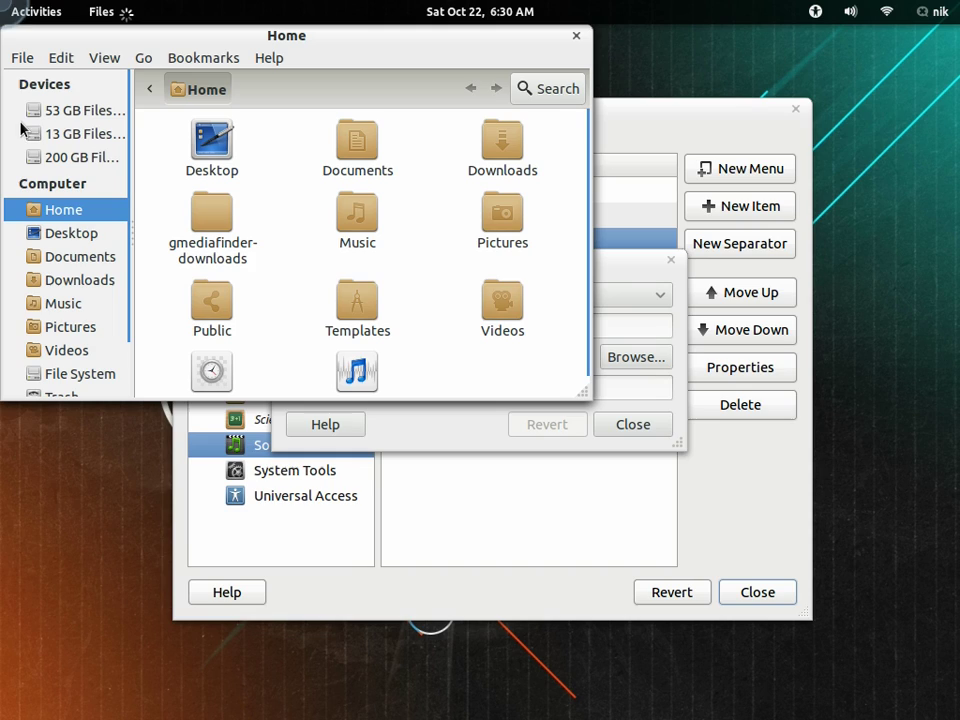
{"action": "mouse_move", "coordinate": [3, 3]}
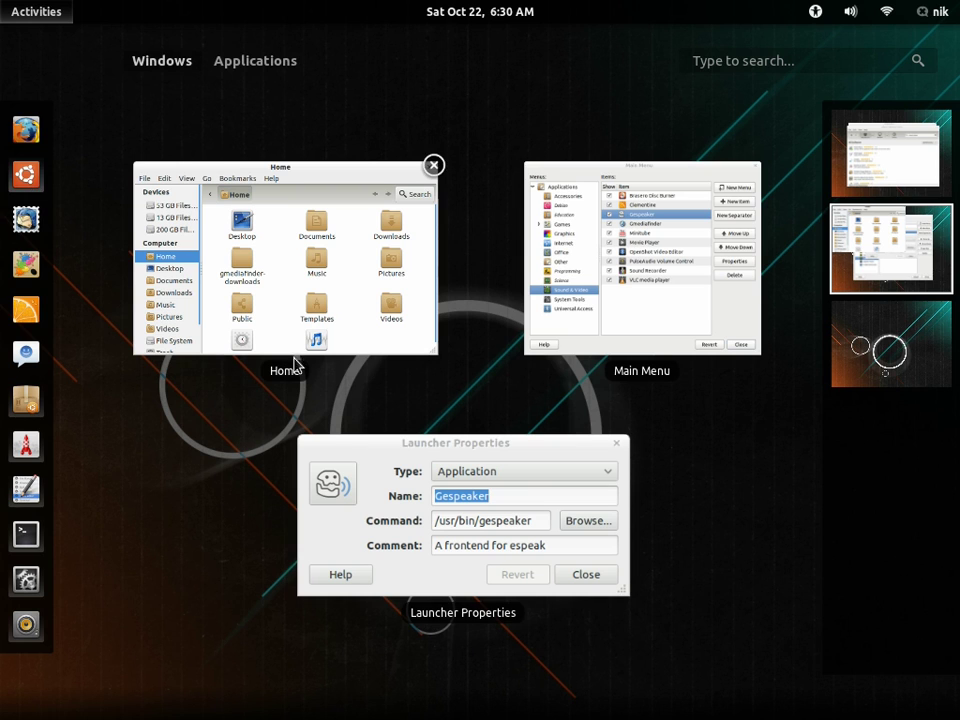
{"action": "left_click", "coordinate": [443, 524]}
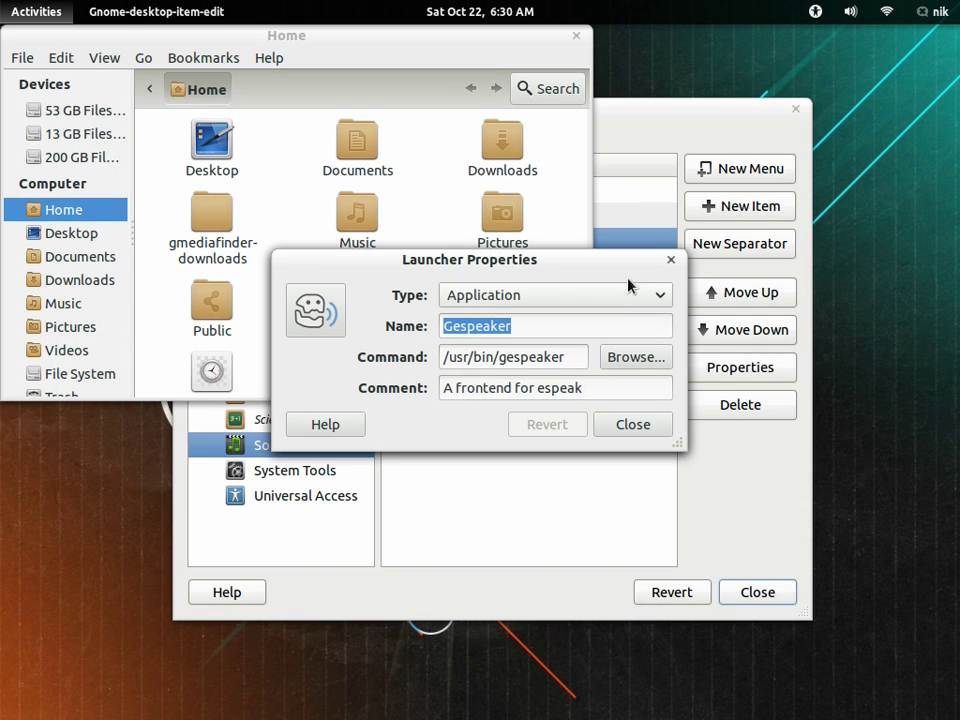
{"action": "left_click", "coordinate": [670, 259]}
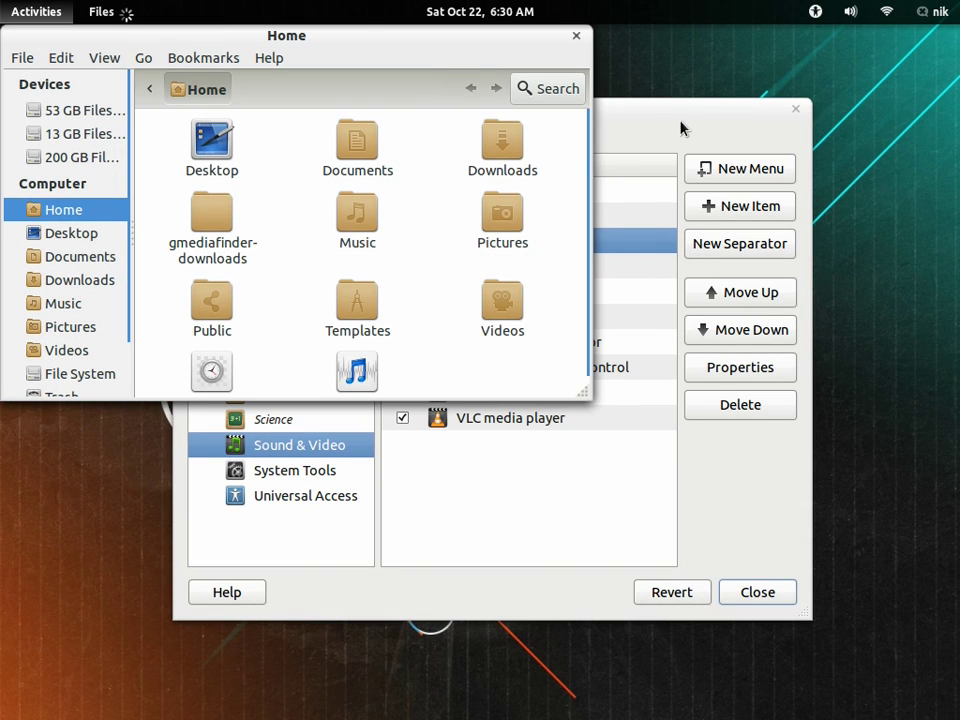
Step: Show the Accessories menu's entries in Main Menu and select one of them
{"action": "left_click_drag", "start_coordinate": [681, 129], "coordinate": [643, 144]}
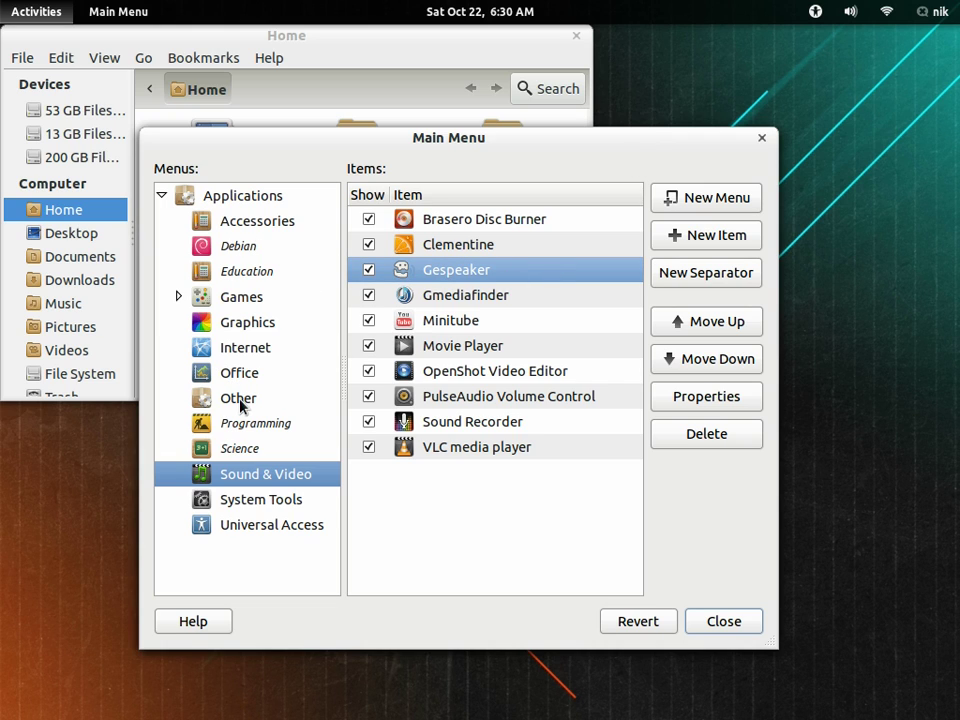
{"action": "left_click", "coordinate": [235, 226]}
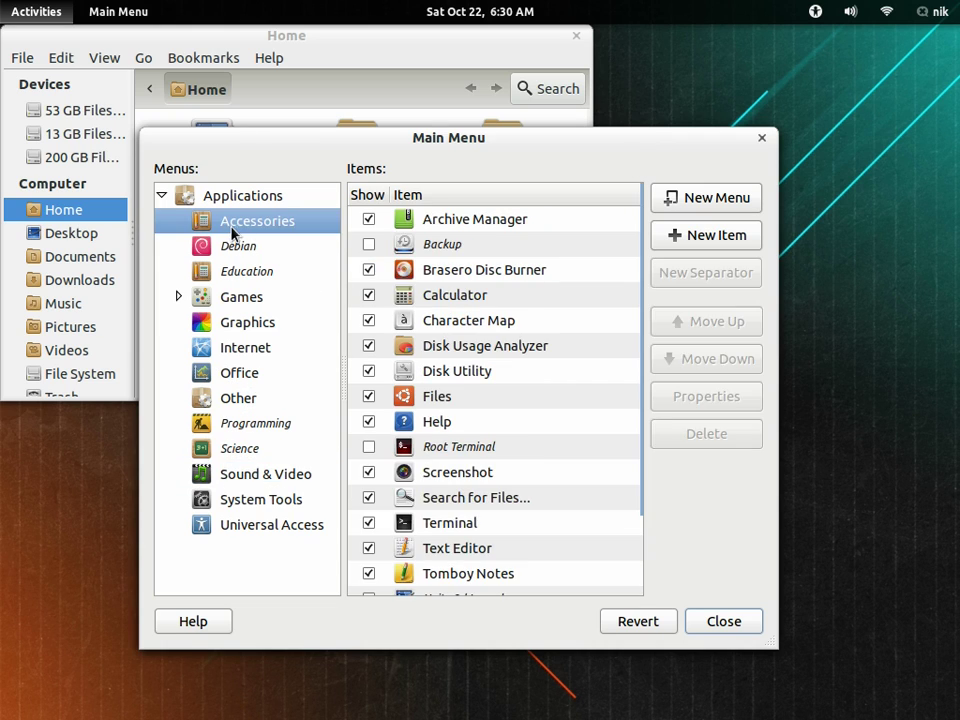
{"action": "scroll", "coordinate": [580, 438], "scroll_direction": "down", "scroll_amount": 3}
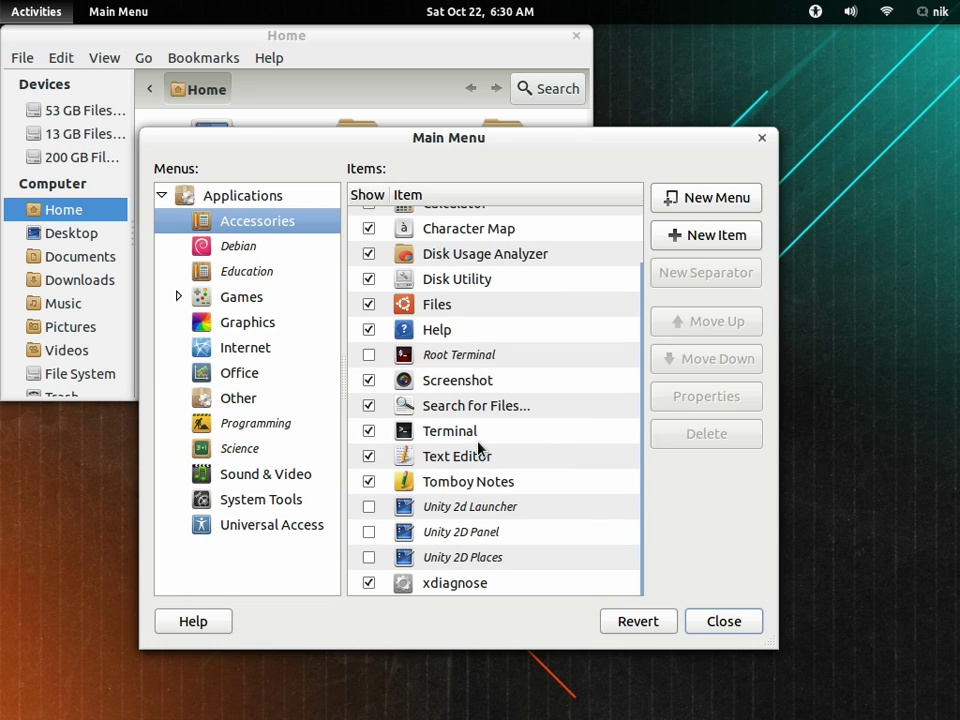
{"action": "scroll", "coordinate": [478, 447], "scroll_direction": "up", "scroll_amount": 1}
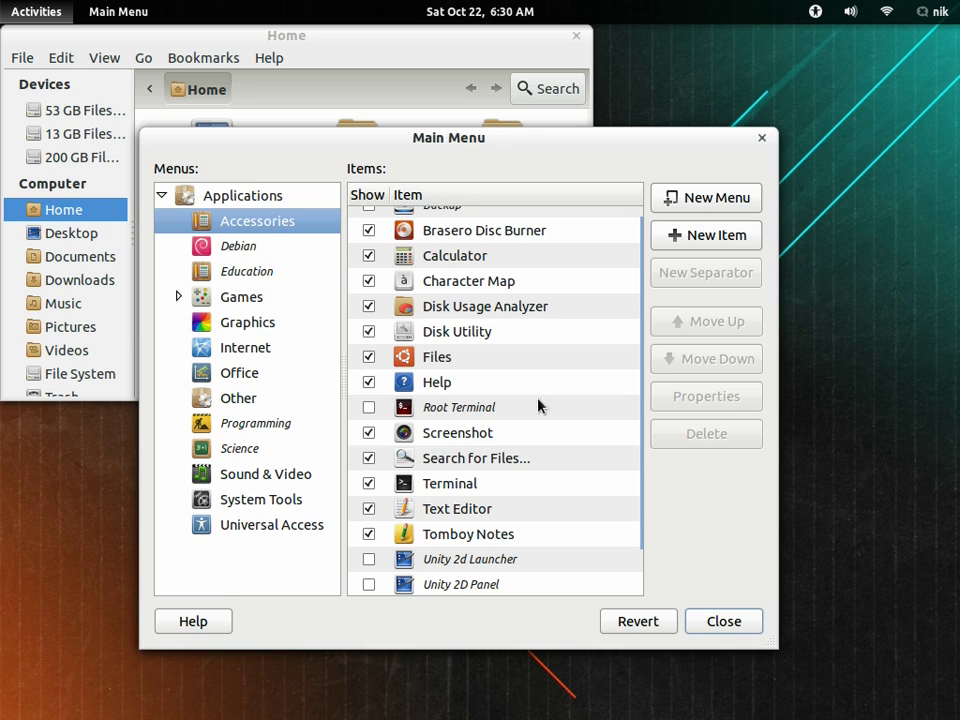
{"action": "left_click", "coordinate": [559, 258]}
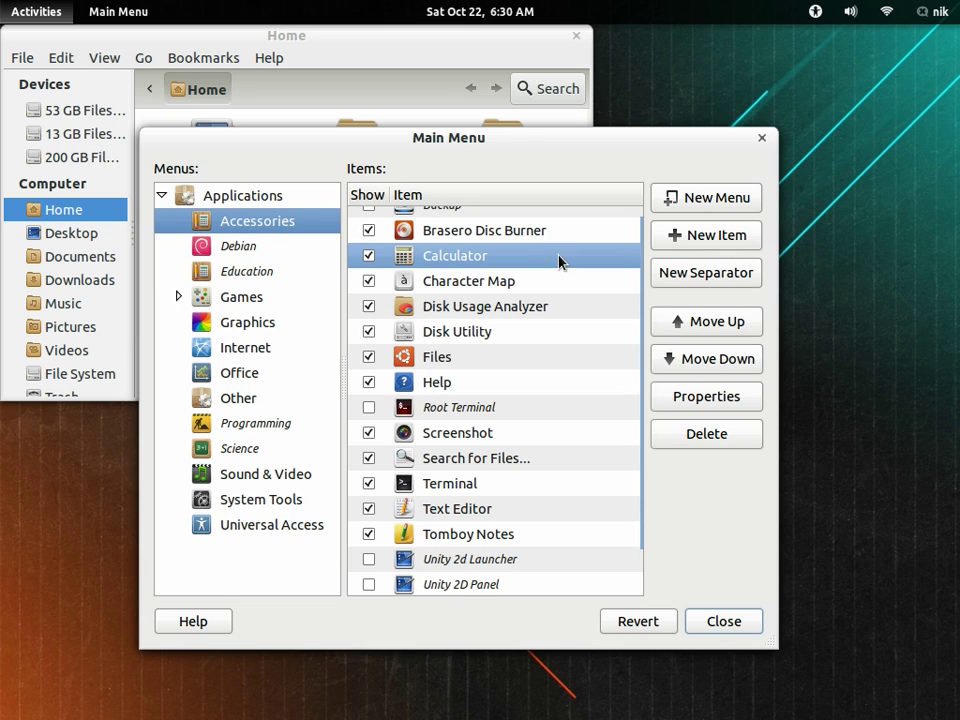
Step: Create an Accessories launcher named root, command 'gksu nautilus', comment 'root', with the nautilus icon
{"action": "left_click", "coordinate": [720, 240]}
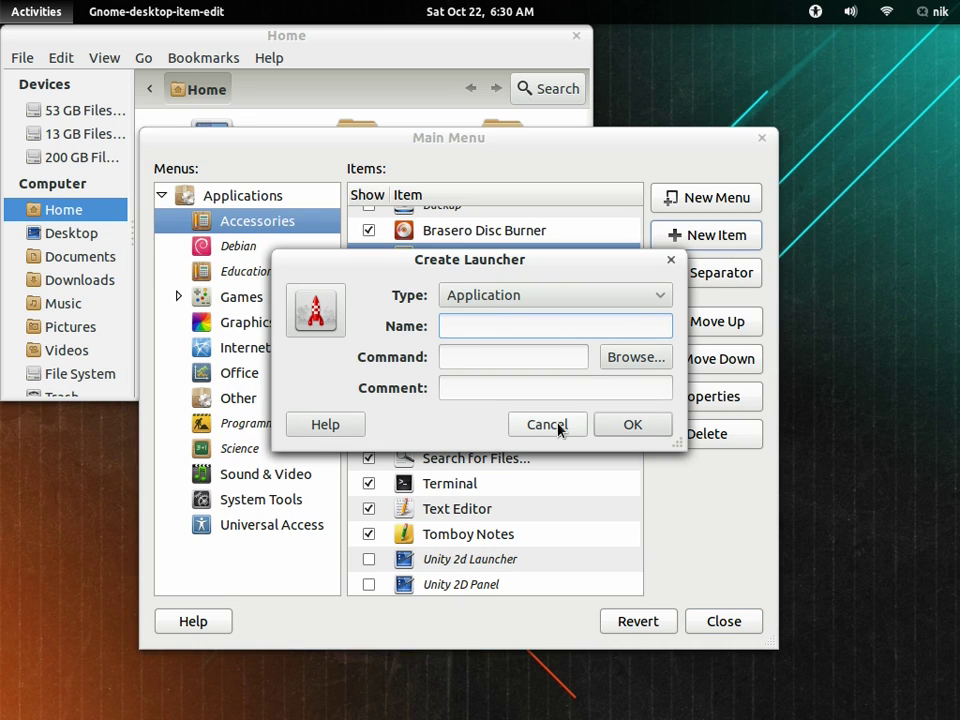
{"action": "type", "text": "root"}
{"action": "left_click", "coordinate": [523, 356]}
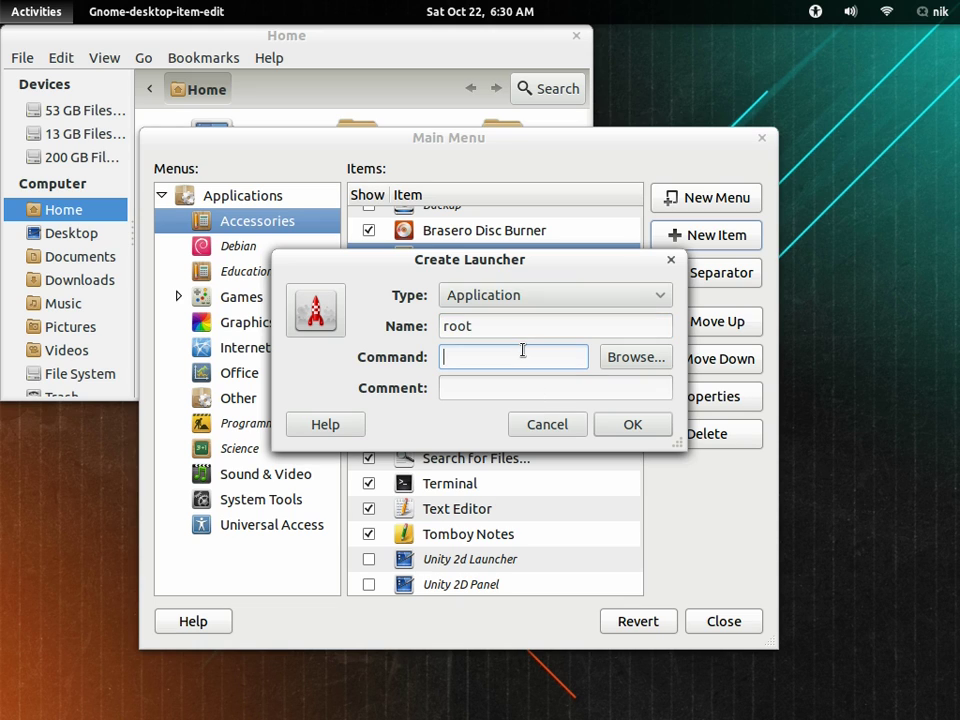
{"action": "type", "text": "nautilus"}
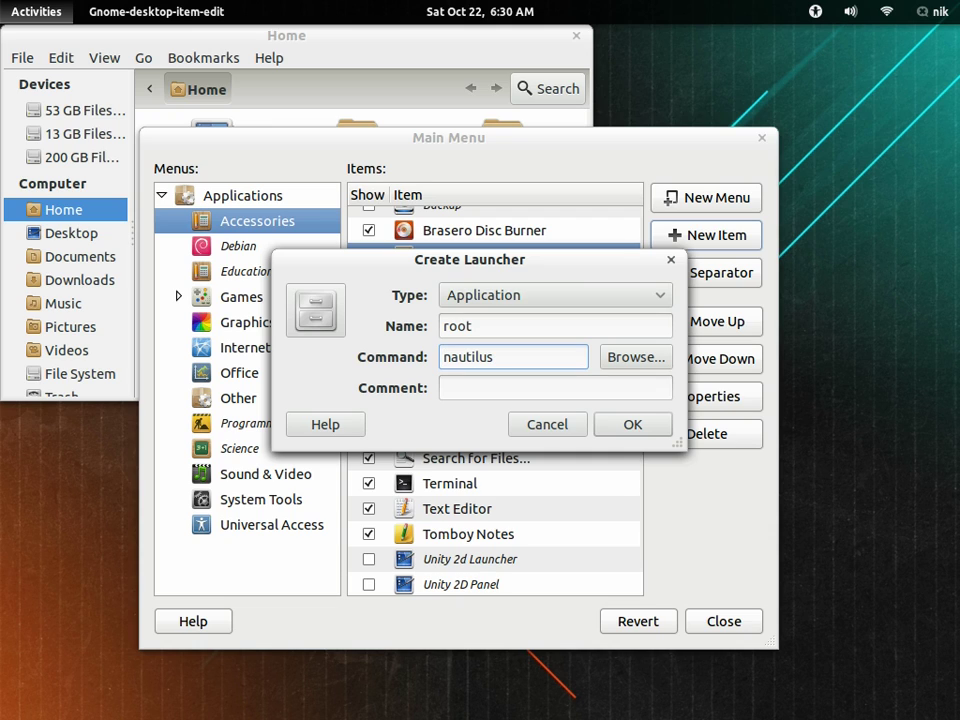
{"action": "key", "text": "Home"}
{"action": "type", "text": "gksu"}
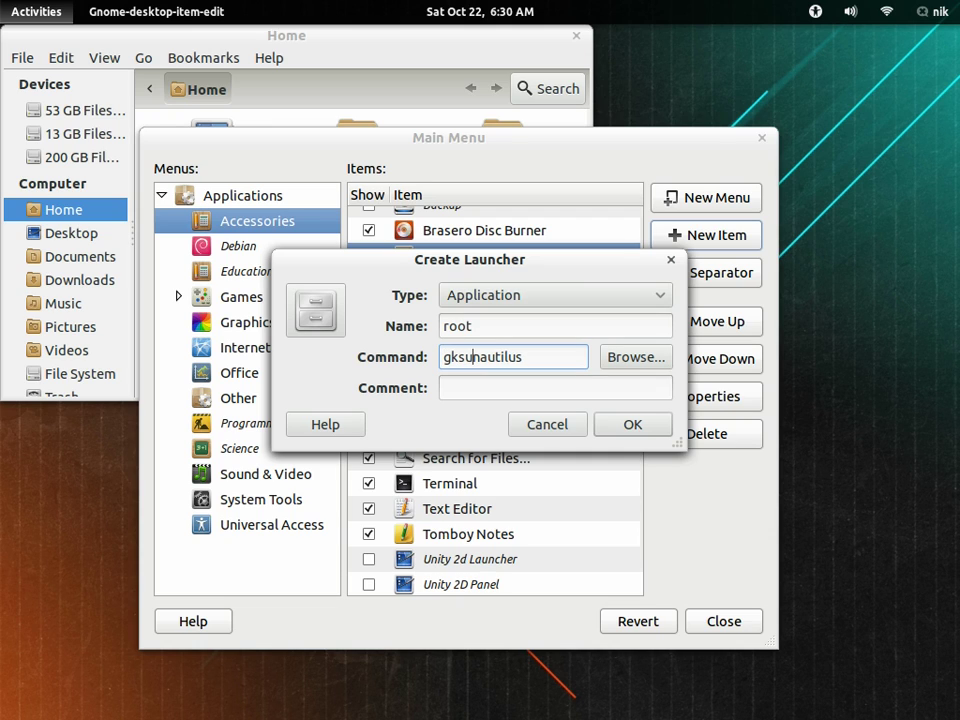
{"action": "left_click", "coordinate": [614, 397]}
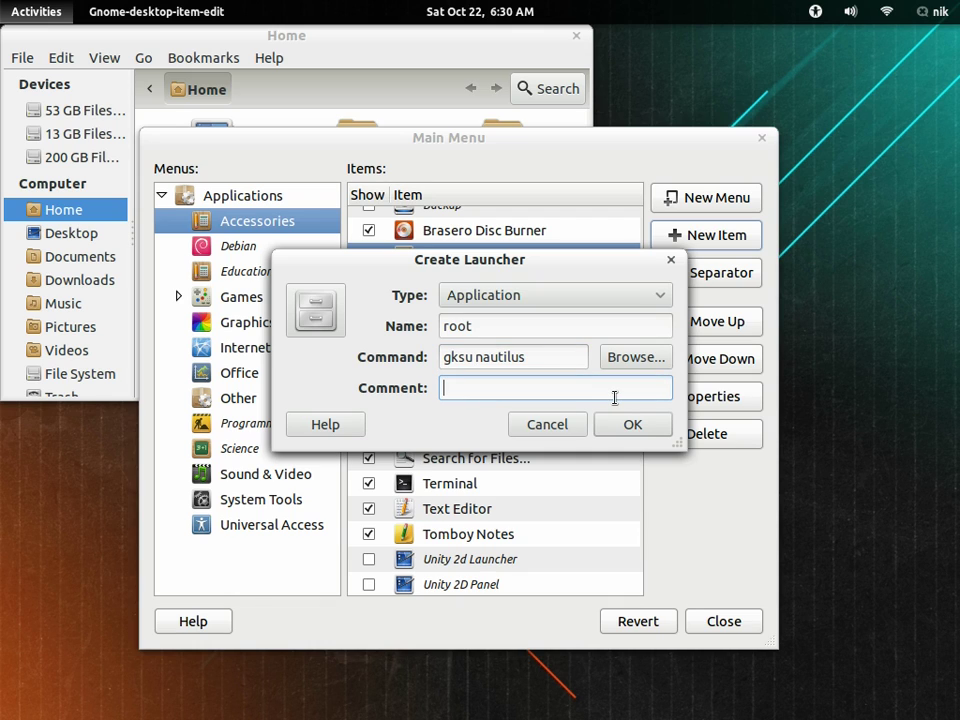
{"action": "type", "text": "root"}
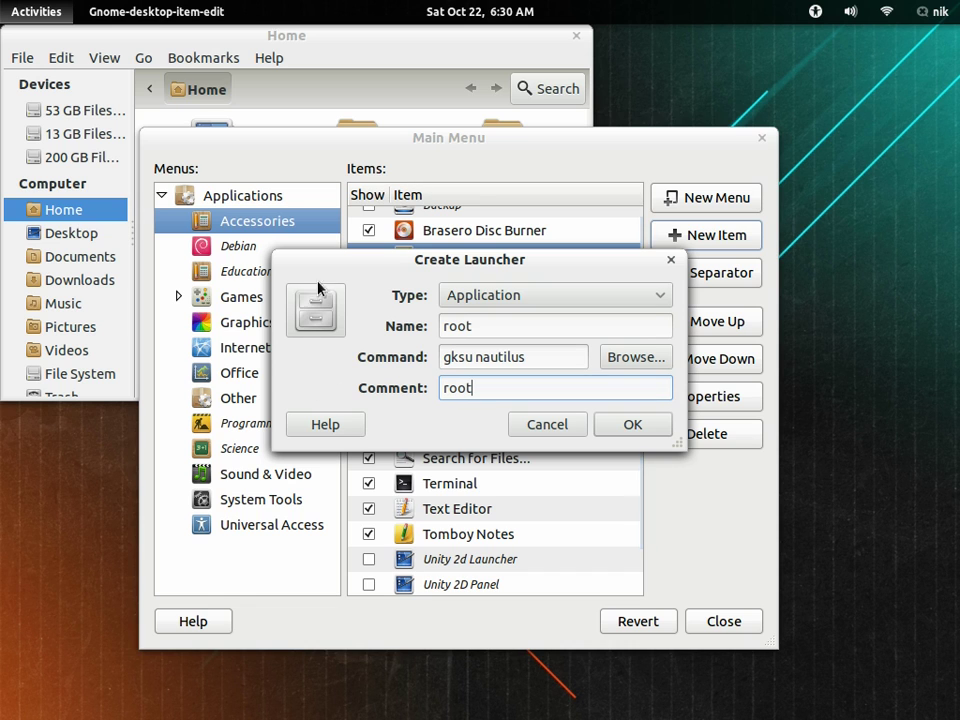
{"action": "left_click", "coordinate": [311, 325]}
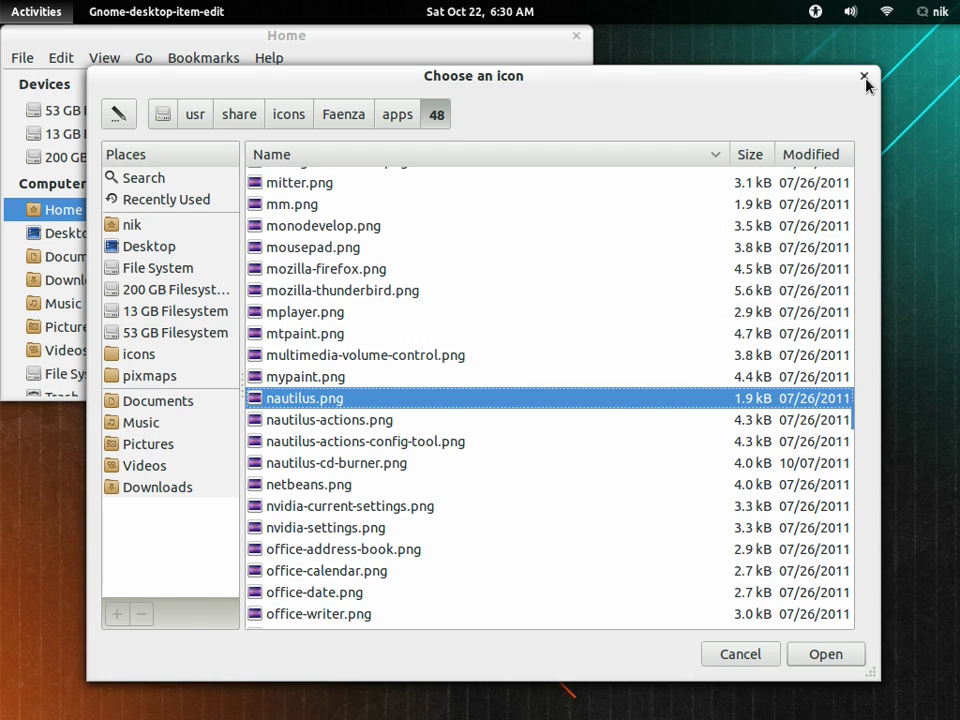
{"action": "left_click", "coordinate": [864, 77]}
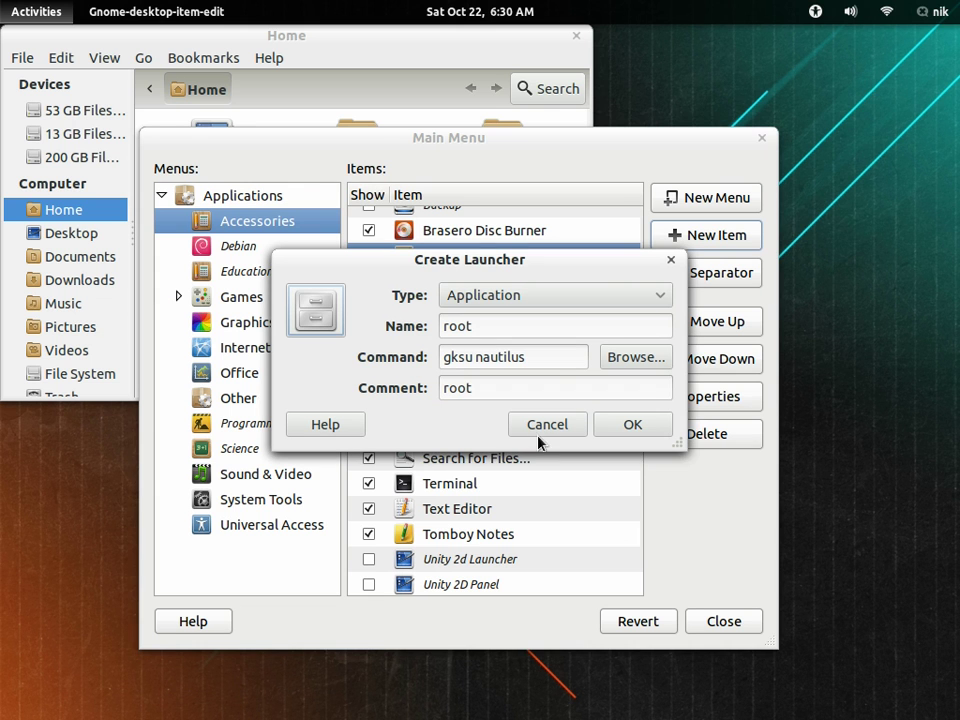
{"action": "left_click", "coordinate": [634, 424]}
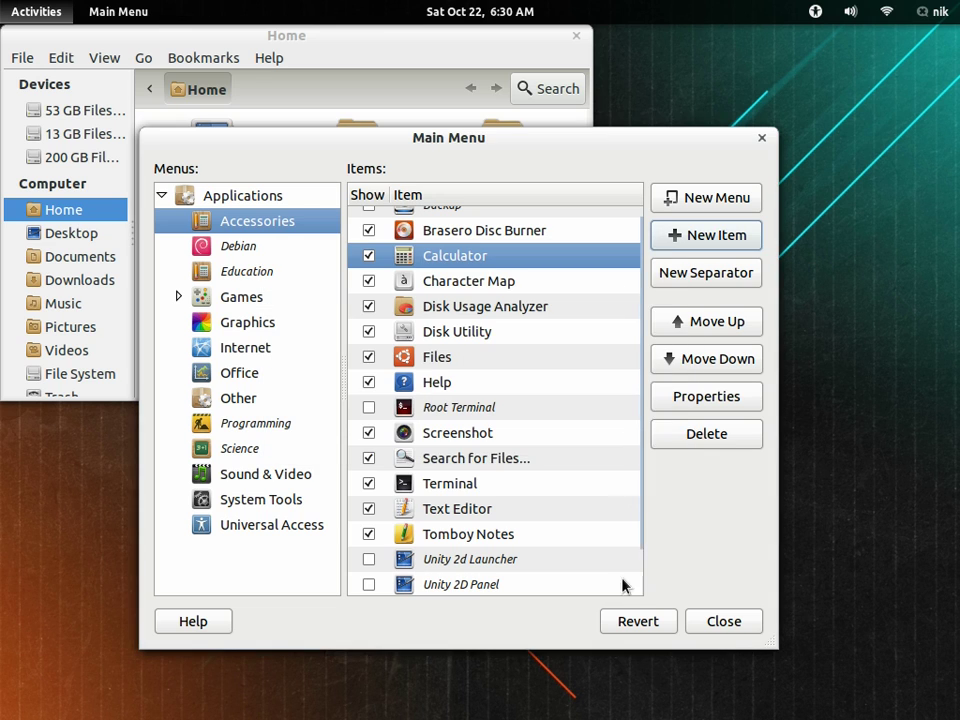
Step: Close Main Menu and the Home window
{"action": "left_click", "coordinate": [737, 625]}
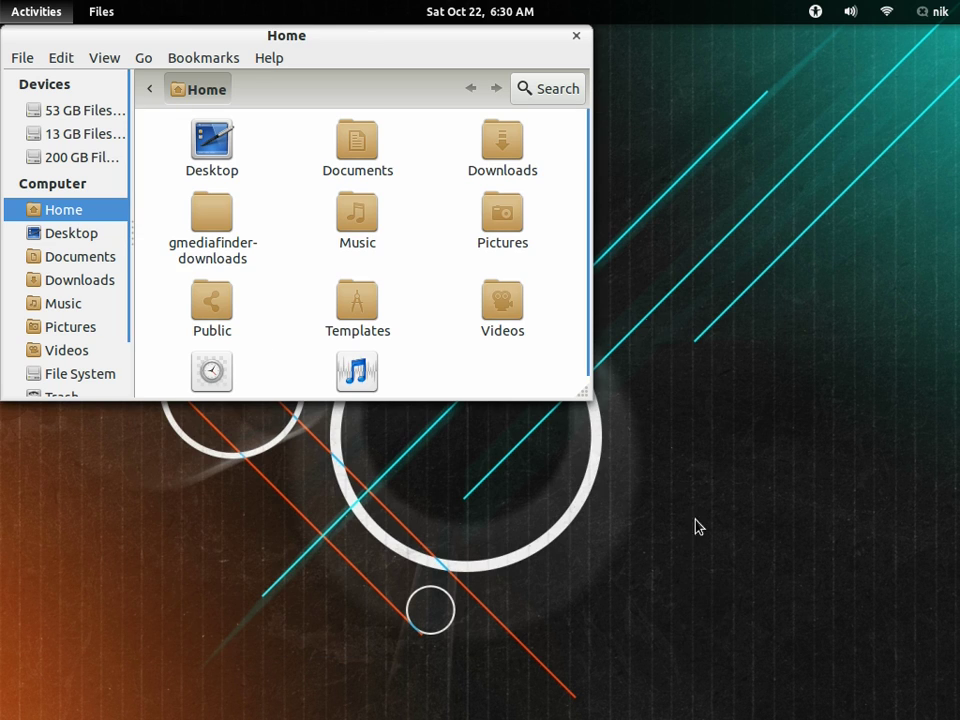
{"action": "left_click_drag", "start_coordinate": [520, 43], "coordinate": [649, 204]}
{"action": "left_click", "coordinate": [710, 204]}
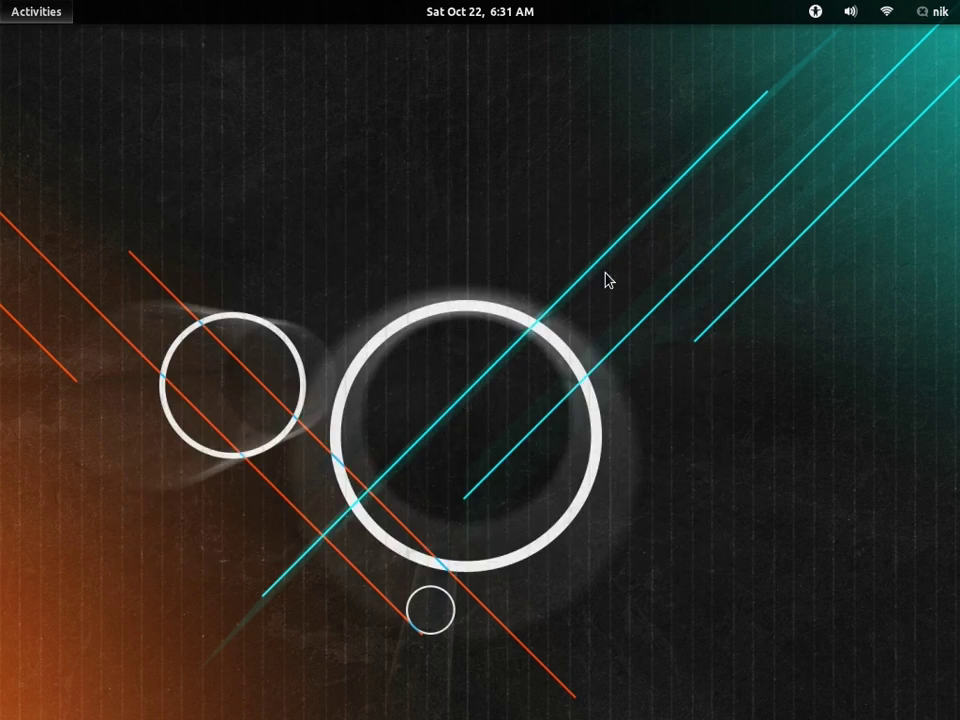
Step: Search 'root' in Activities and launch the new root launcher
{"action": "key", "text": "super"}
{"action": "key", "text": "super"}
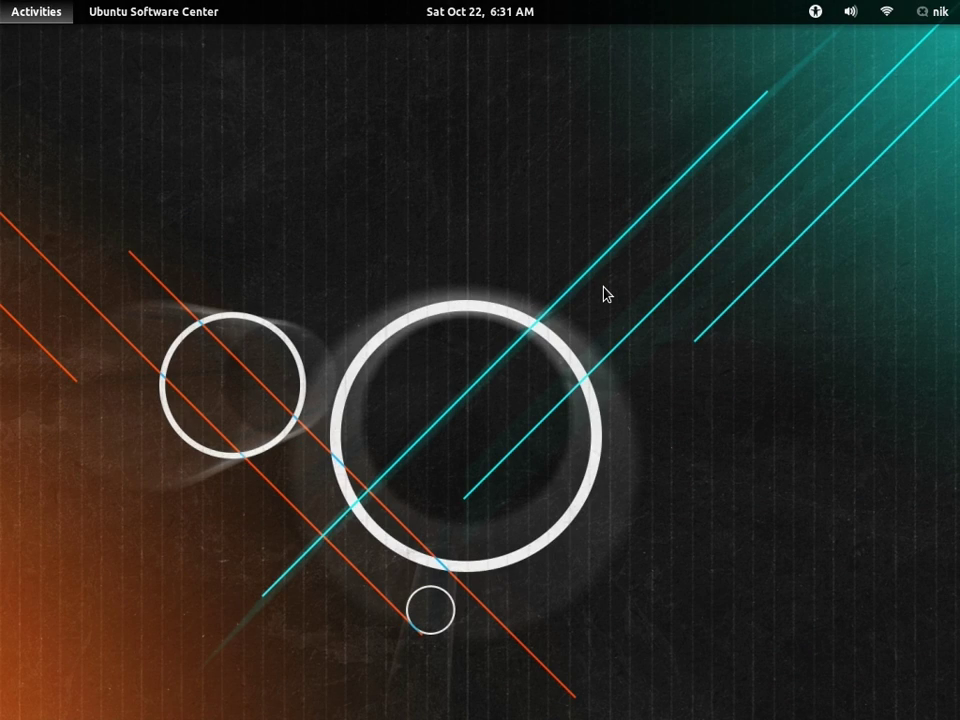
{"action": "key", "text": "super"}
{"action": "type", "text": "root"}
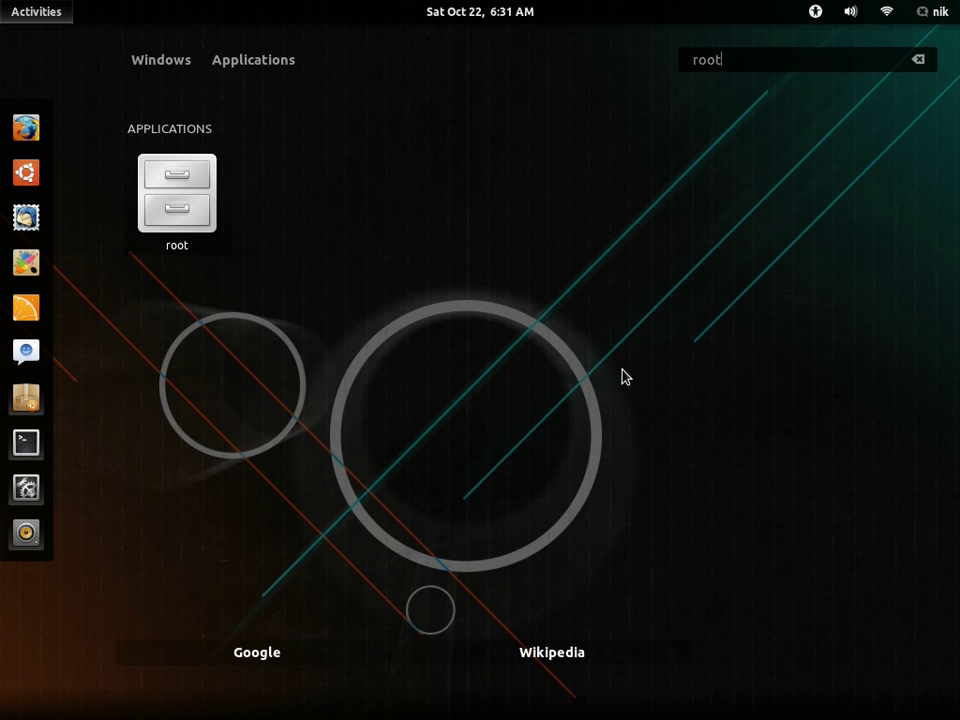
{"action": "left_click", "coordinate": [189, 186]}
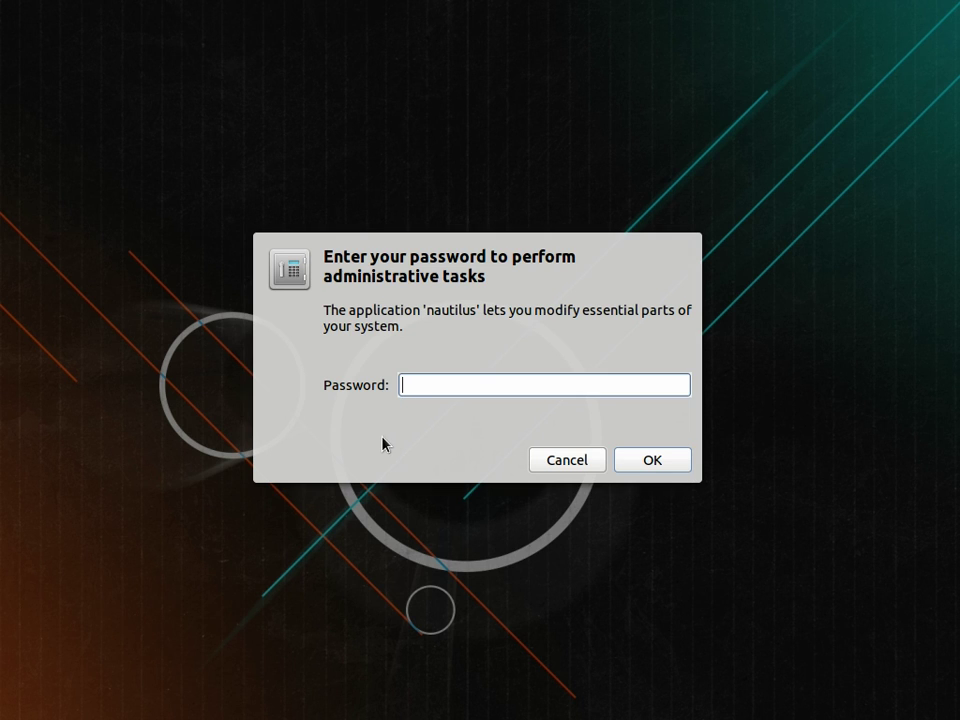
Step: Enter the administrator password to open Nautilus as root, then move and close its window
{"action": "type", "text": "****"}
{"action": "key", "text": "Return"}
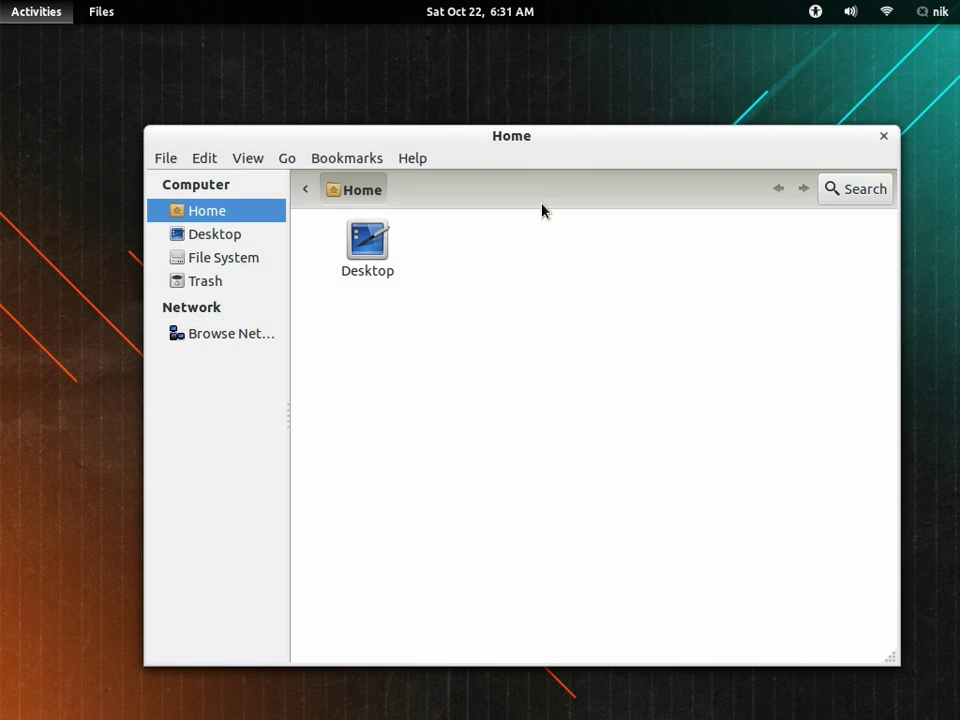
{"action": "left_click_drag", "start_coordinate": [549, 146], "coordinate": [516, 133]}
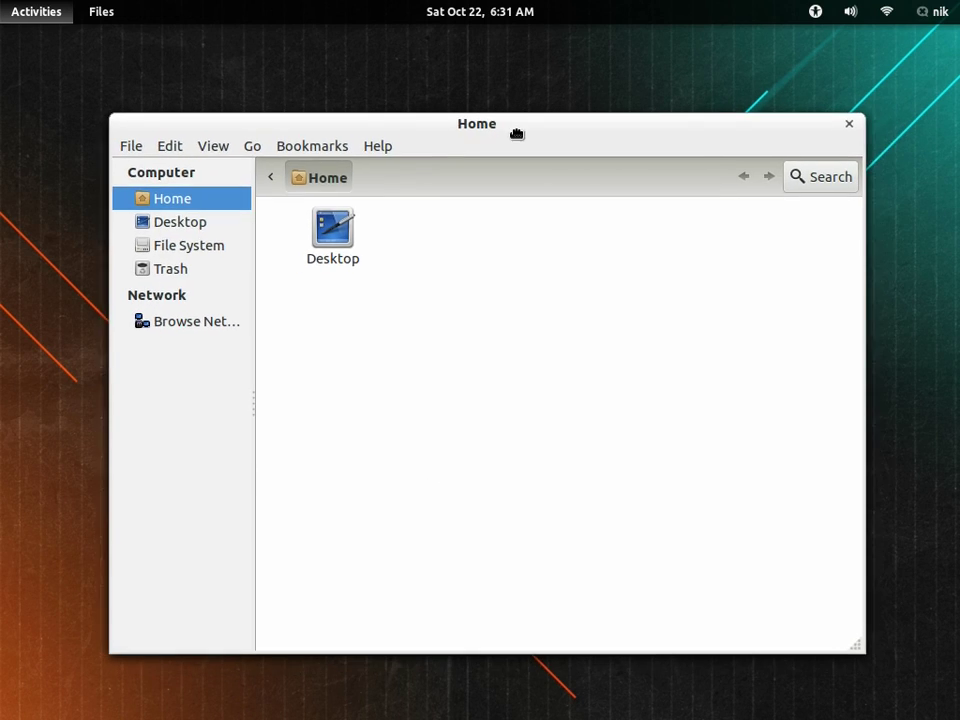
{"action": "left_click", "coordinate": [847, 127]}
Step: Open Files from the dash and browse to Documents › VVVVVV
{"action": "key", "text": "super"}
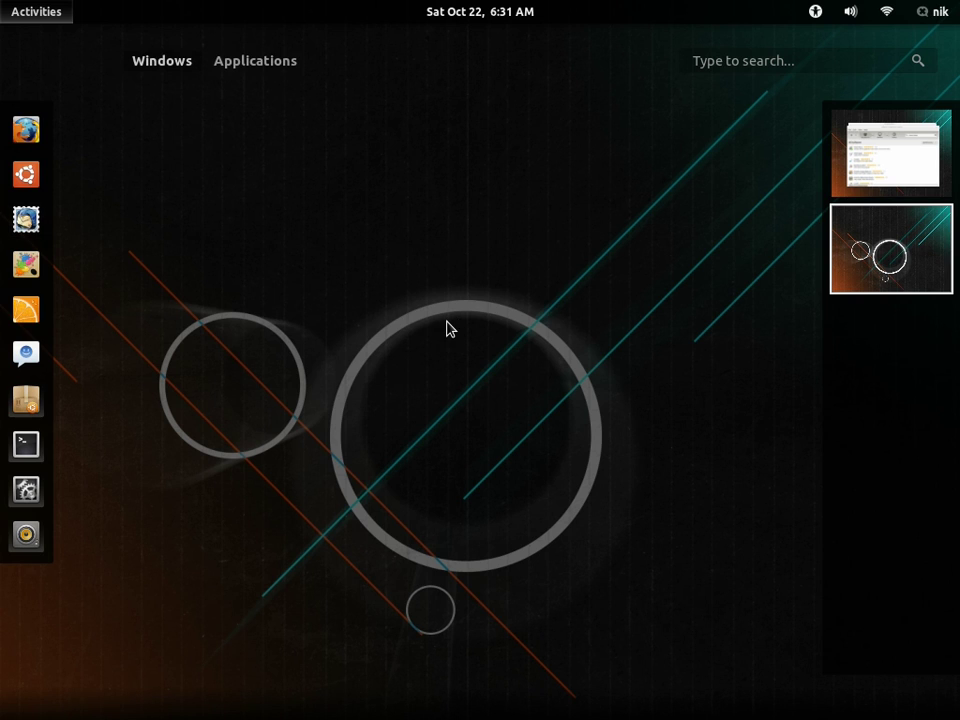
{"action": "key", "text": "super"}
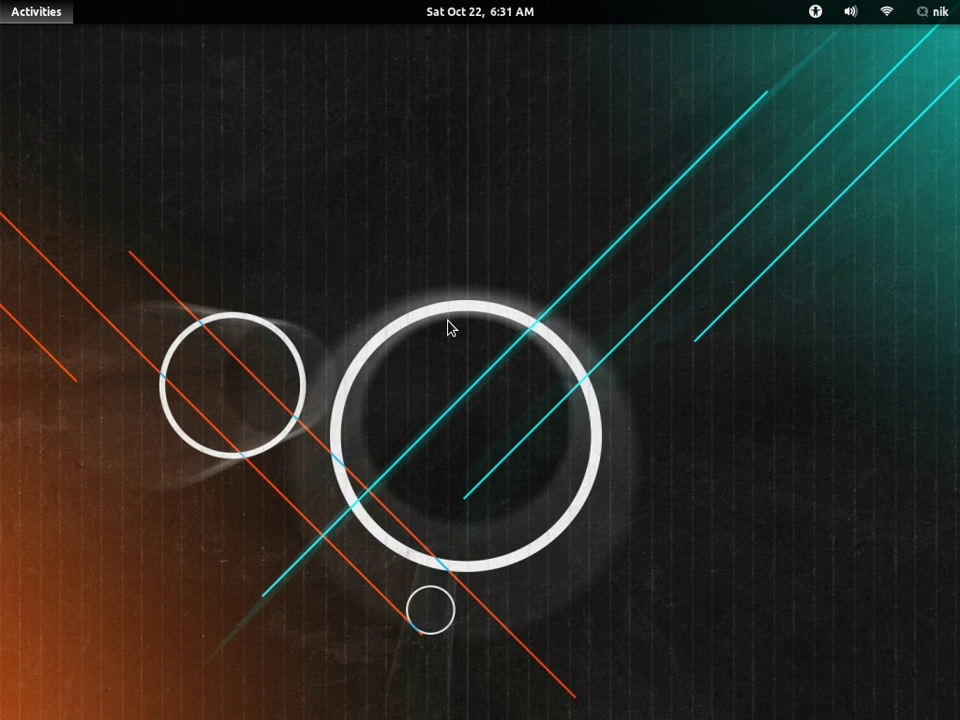
{"action": "key", "text": "super"}
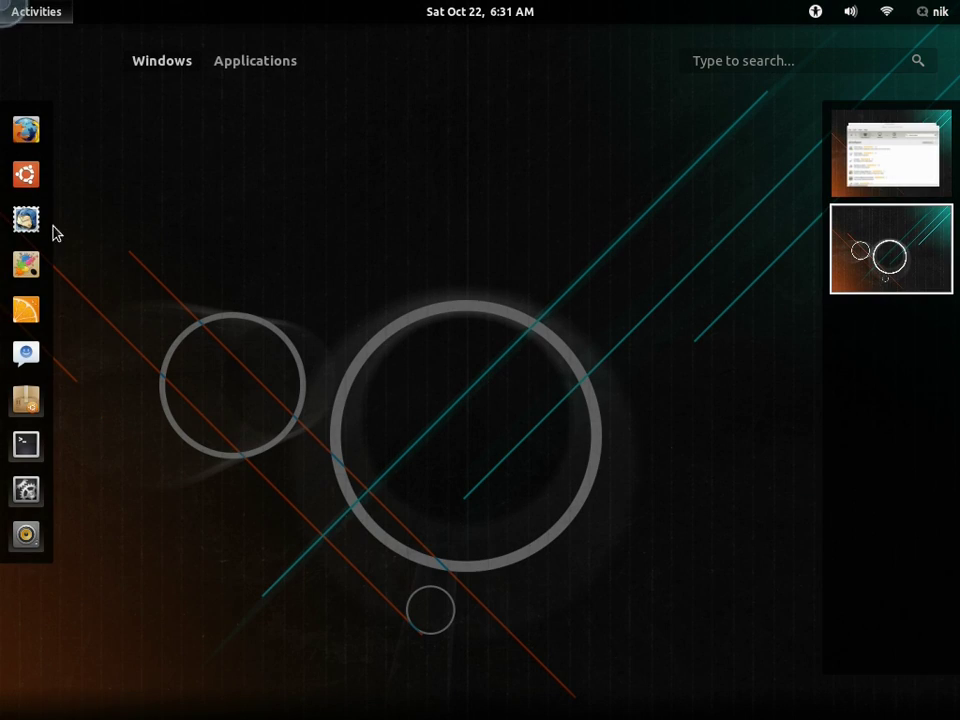
{"action": "left_click", "coordinate": [28, 205]}
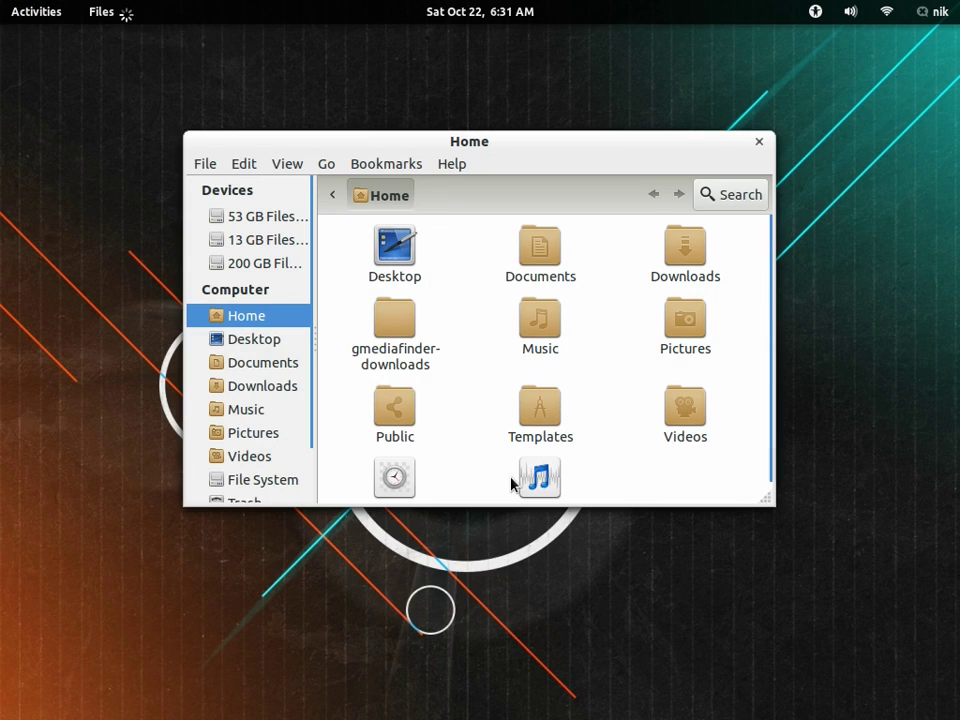
{"action": "double_click", "coordinate": [534, 257]}
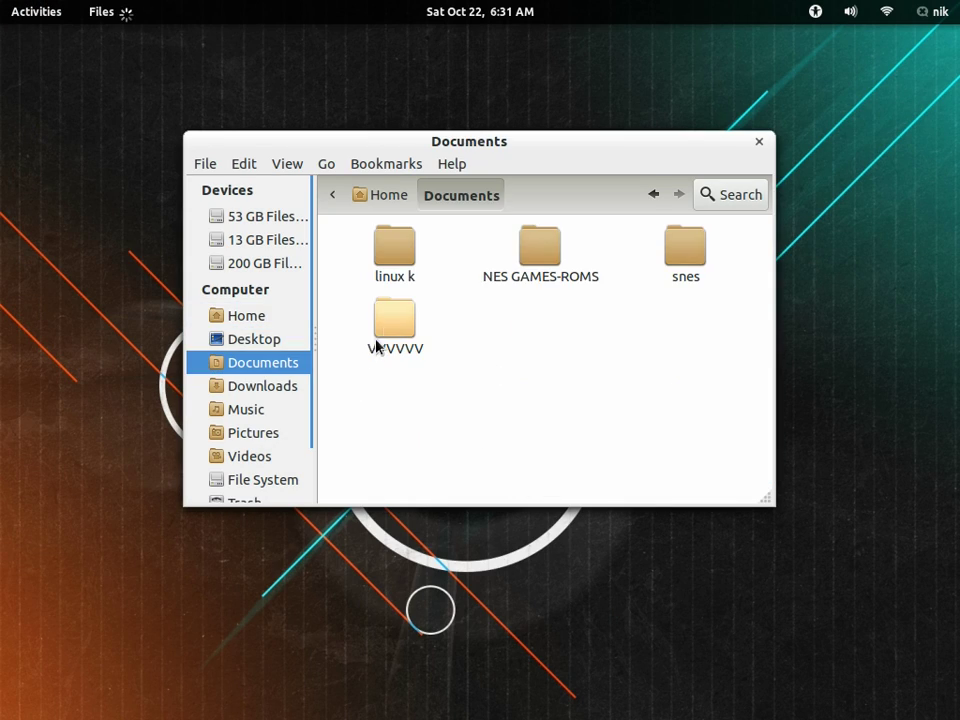
{"action": "double_click", "coordinate": [383, 330]}
Step: Test-run the VVVVVV game script, then close the game window
{"action": "double_click", "coordinate": [398, 322]}
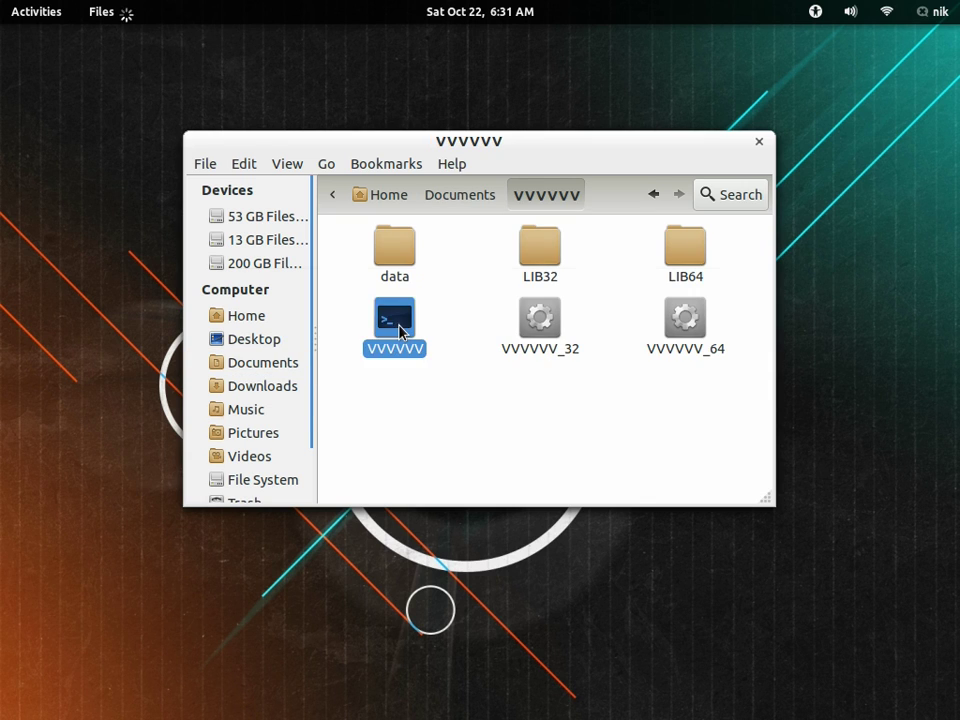
{"action": "left_click", "coordinate": [694, 389]}
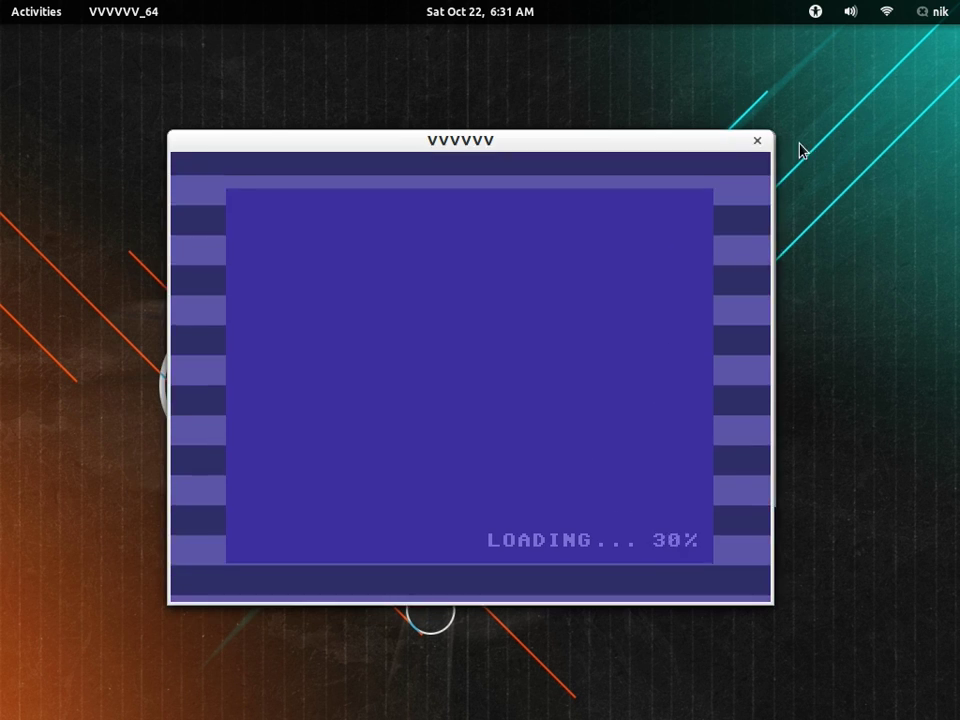
{"action": "left_click", "coordinate": [758, 141]}
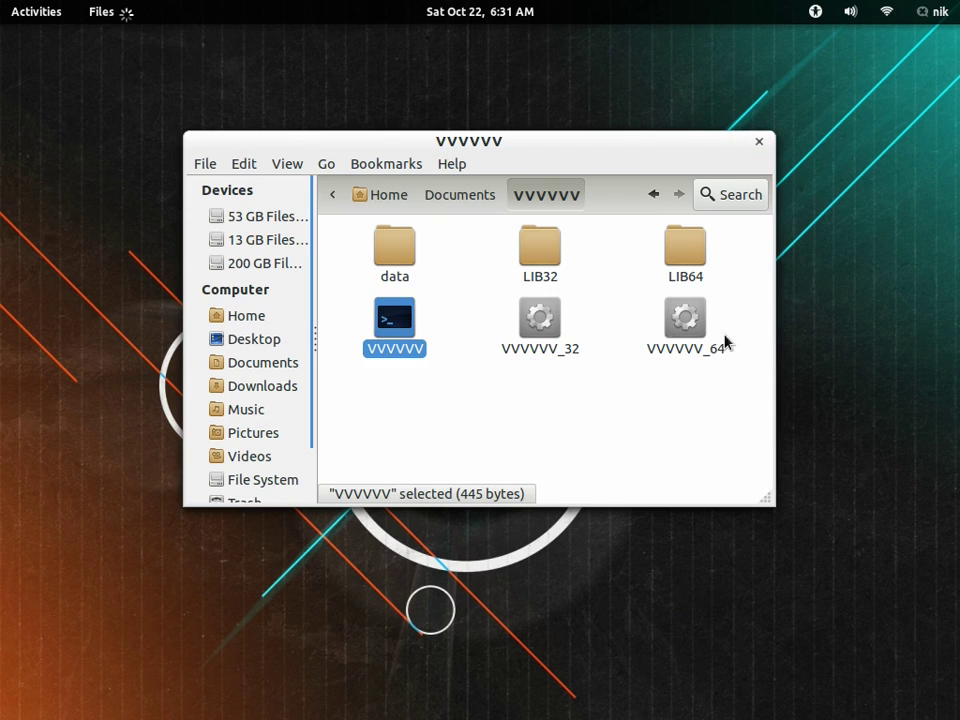
Step: Glance at the Activities app grid, close the VVVVVV folder window, and return to the first workspace
{"action": "left_click", "coordinate": [12, 17]}
{"action": "left_click", "coordinate": [255, 62]}
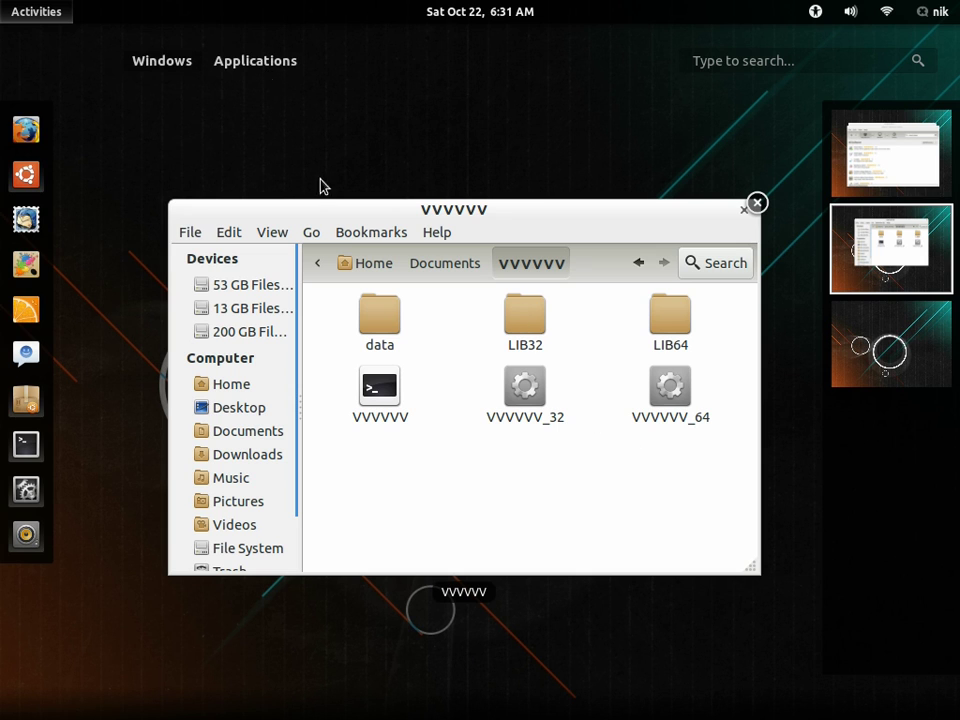
{"action": "left_click", "coordinate": [38, 18]}
{"action": "left_click", "coordinate": [470, 431]}
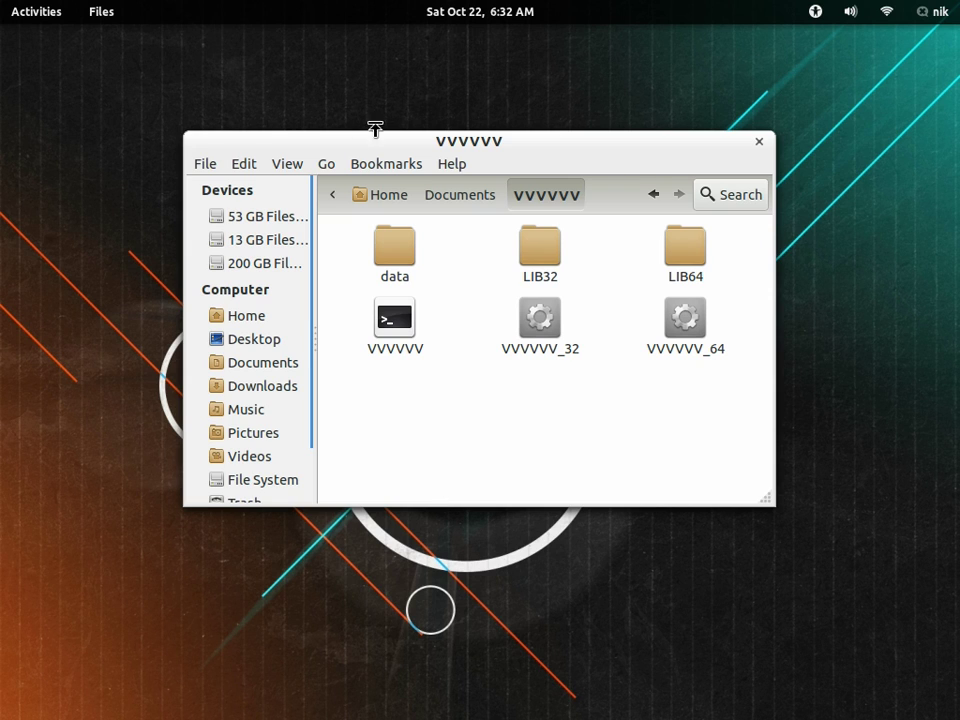
{"action": "left_click", "coordinate": [760, 143]}
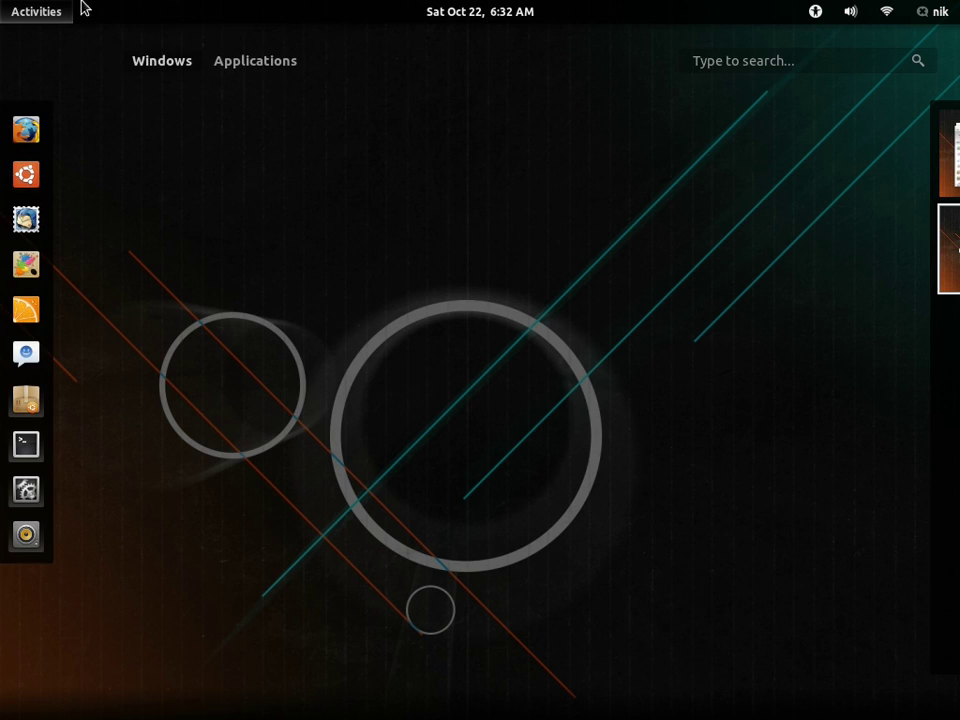
{"action": "mouse_move", "coordinate": [3, 3]}
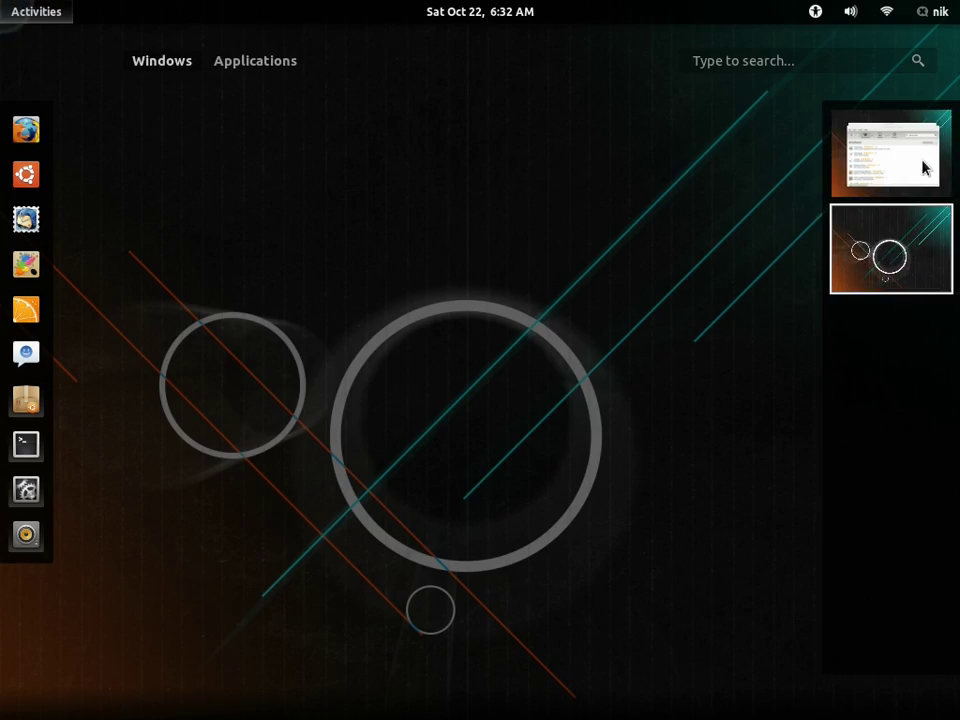
{"action": "left_click", "coordinate": [891, 155]}
{"action": "left_click", "coordinate": [433, 330]}
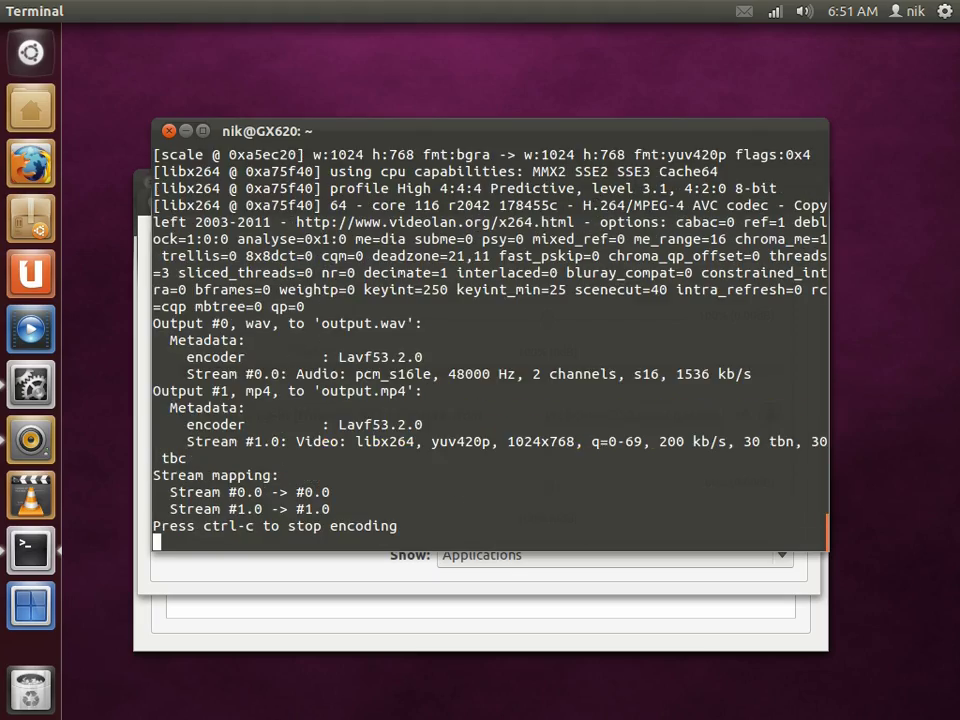
{"action": "left_click", "coordinate": [31, 605]}
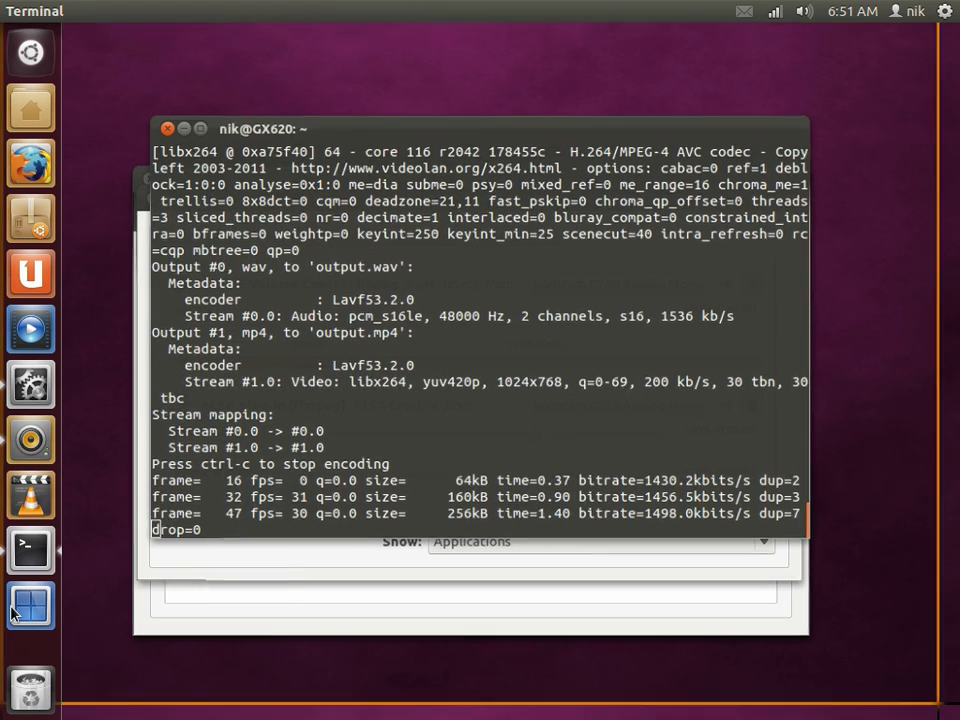
{"action": "left_click", "coordinate": [650, 238]}
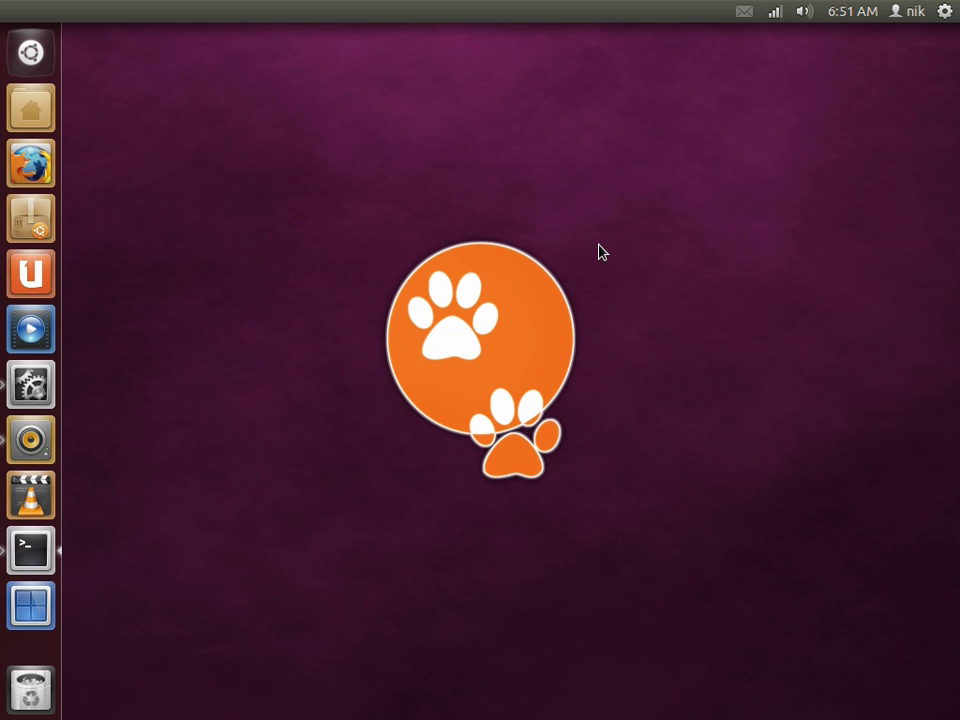
Step: Search the Dash for 'm' and launch Main Menu from the results
{"action": "key", "text": "super"}
{"action": "type", "text": "ma"}
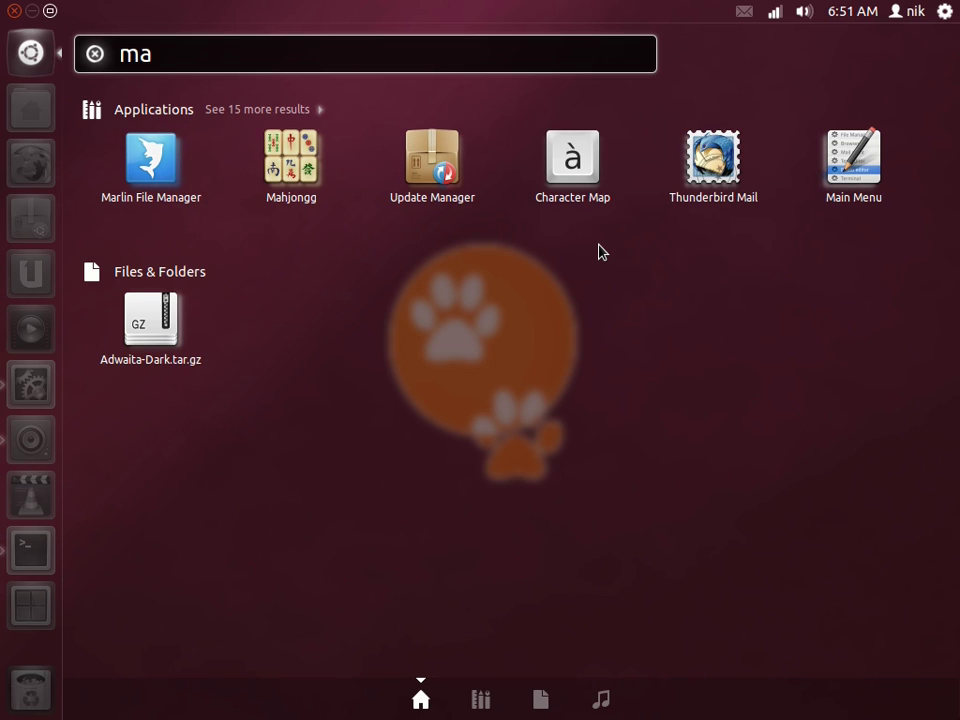
{"action": "key", "text": "BackSpace"}
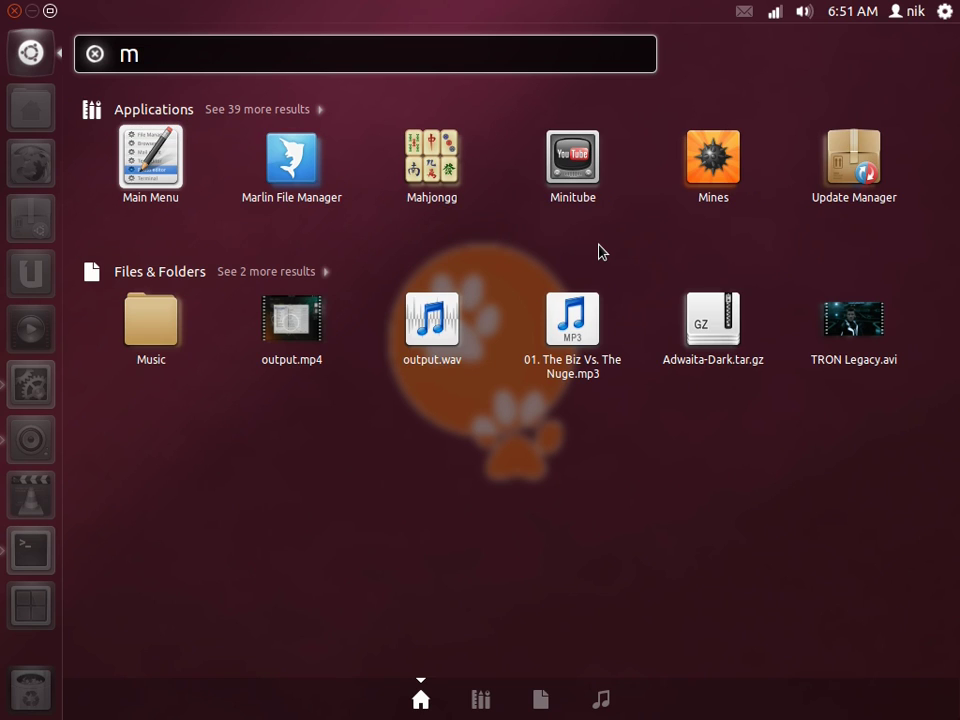
{"action": "key", "text": "super"}
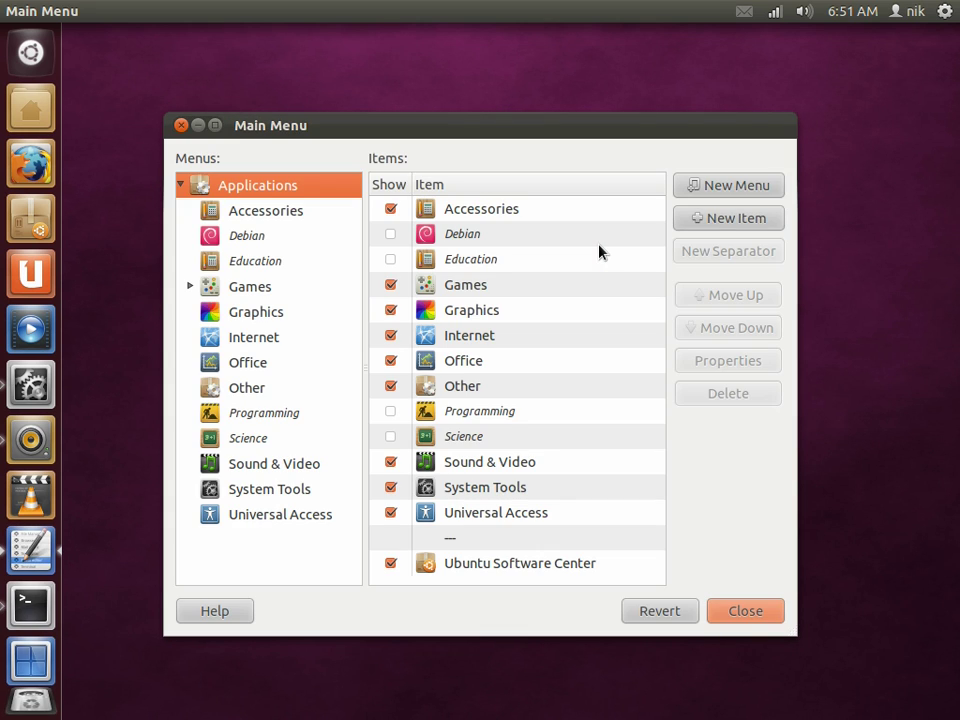
Step: Move the Main Menu window higher, show the Games menu's items, and start a new launcher there
{"action": "left_click_drag", "start_coordinate": [587, 132], "coordinate": [582, 100]}
{"action": "left_click", "coordinate": [503, 259]}
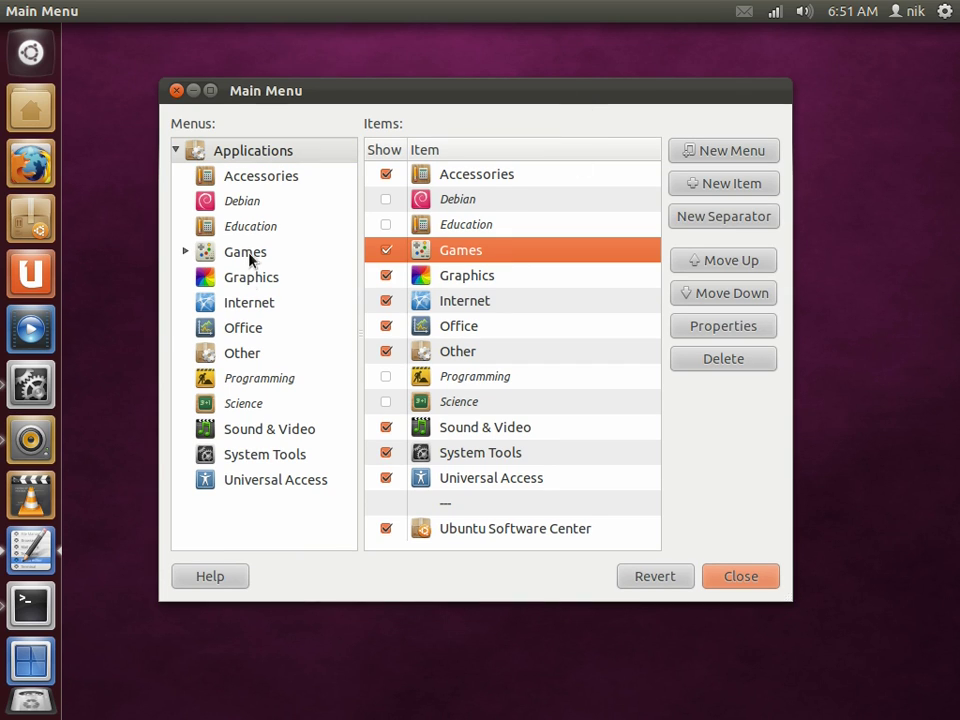
{"action": "left_click", "coordinate": [250, 257]}
{"action": "left_click", "coordinate": [484, 272]}
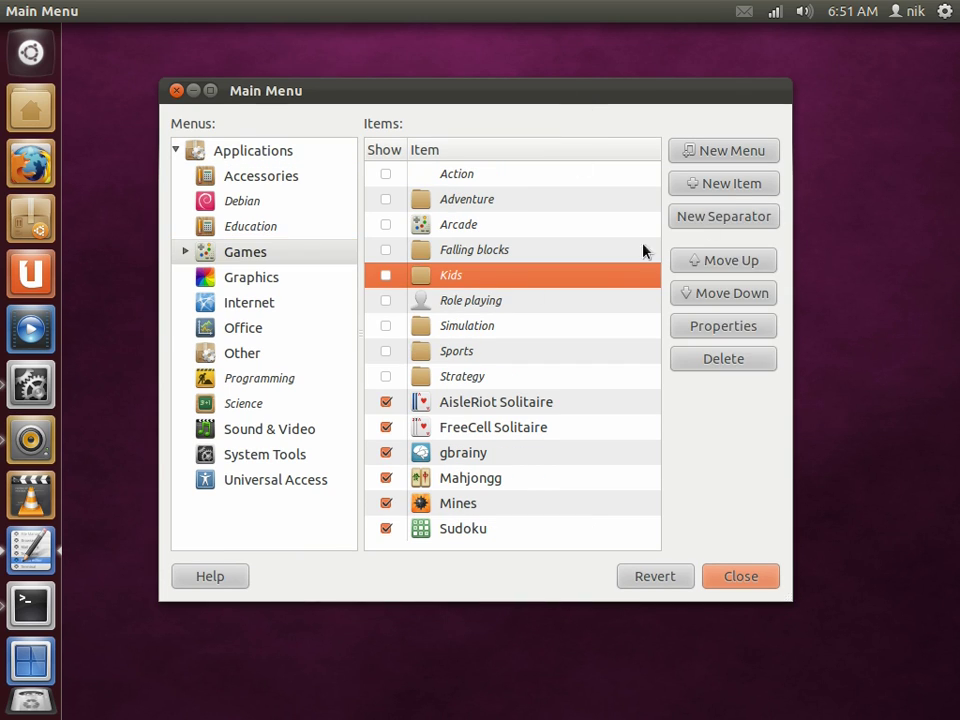
{"action": "left_click", "coordinate": [733, 184]}
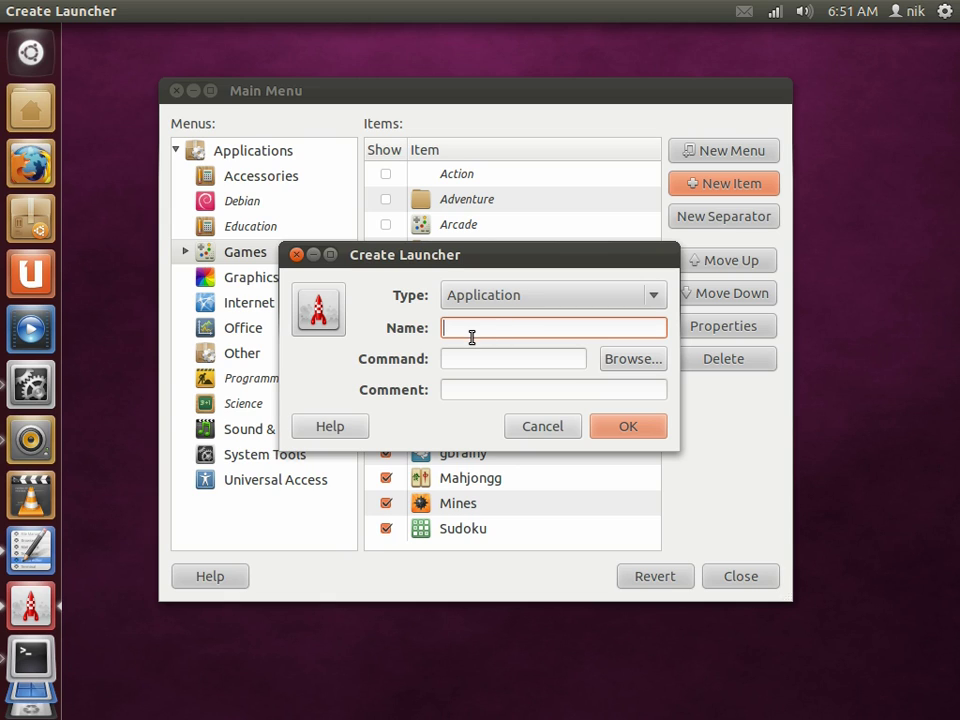
Step: Name the launcher 'v' and set its command to the VVVVVV script in Documents/VVVVVV
{"action": "type", "text": "v"}
{"action": "left_click", "coordinate": [489, 358]}
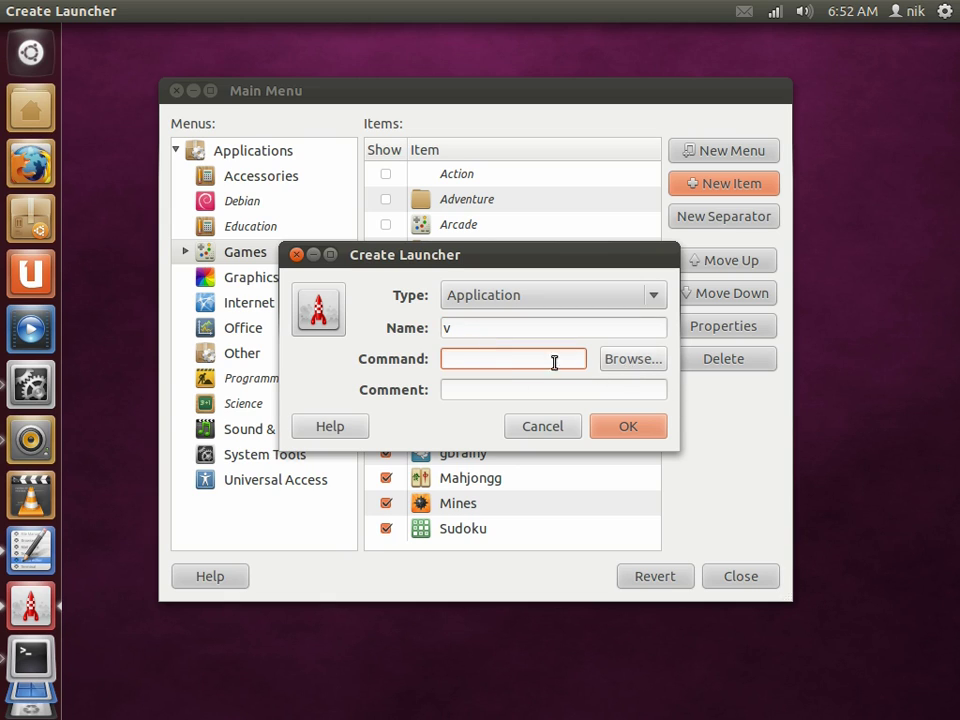
{"action": "left_click", "coordinate": [624, 362]}
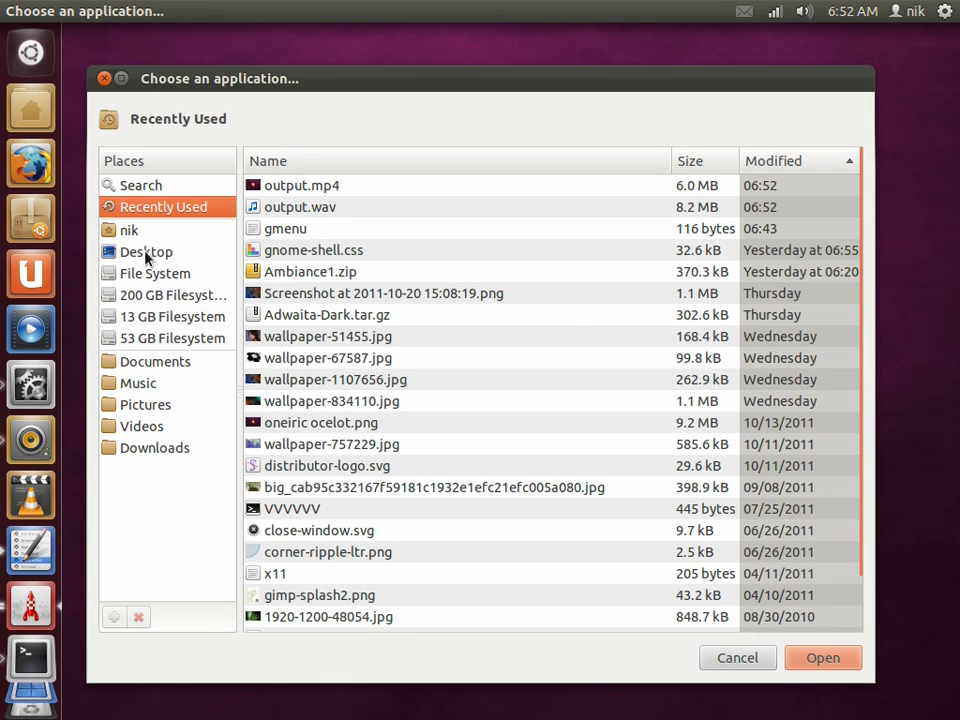
{"action": "left_click", "coordinate": [167, 361]}
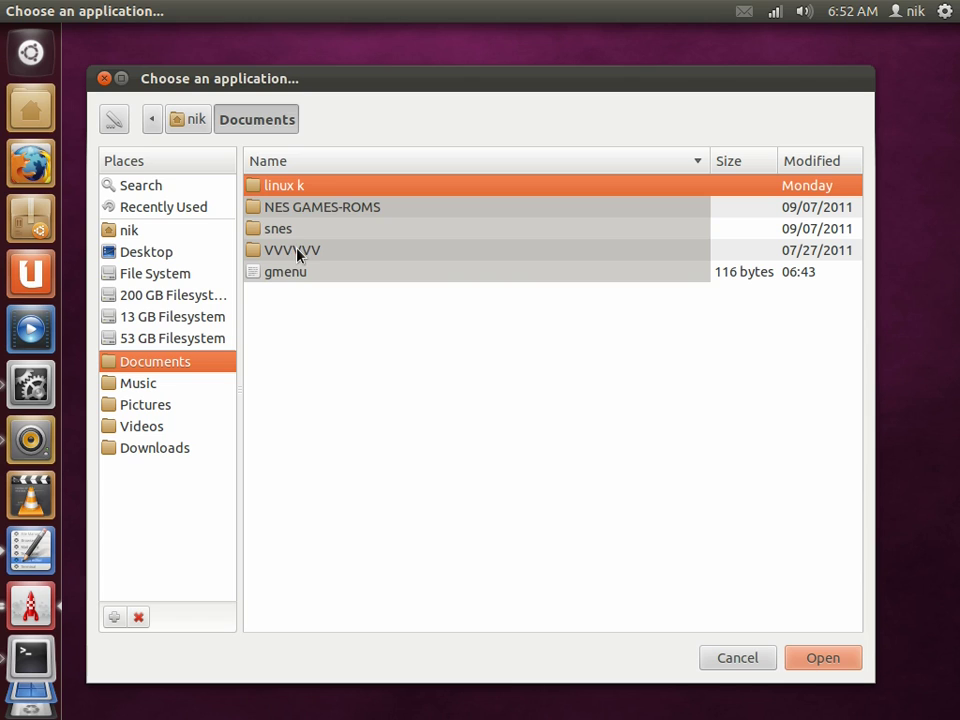
{"action": "double_click", "coordinate": [322, 251]}
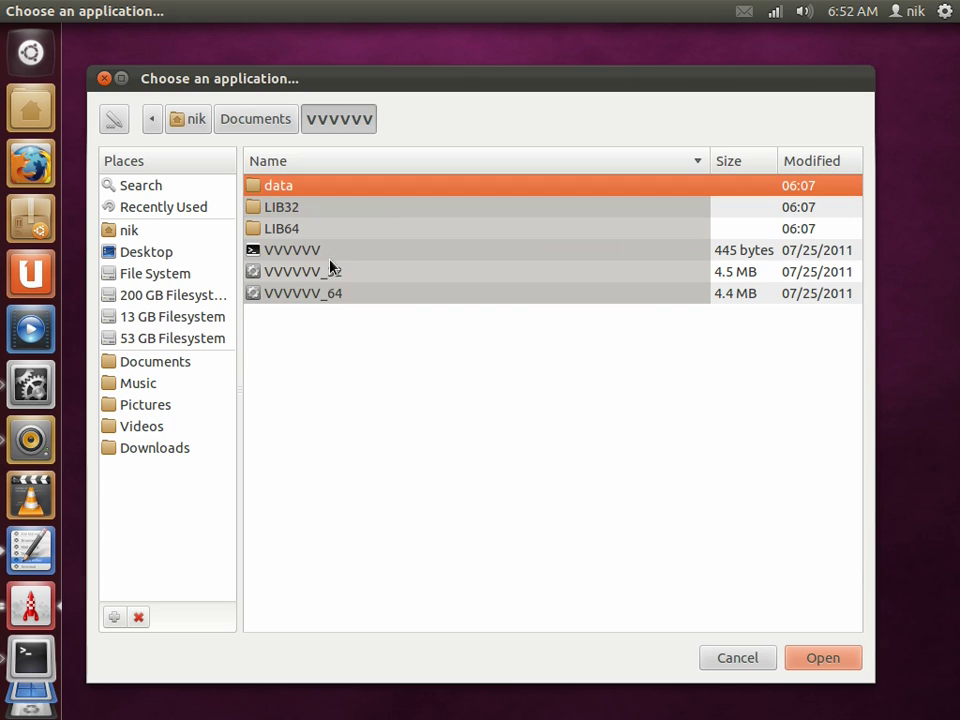
{"action": "left_click", "coordinate": [291, 249]}
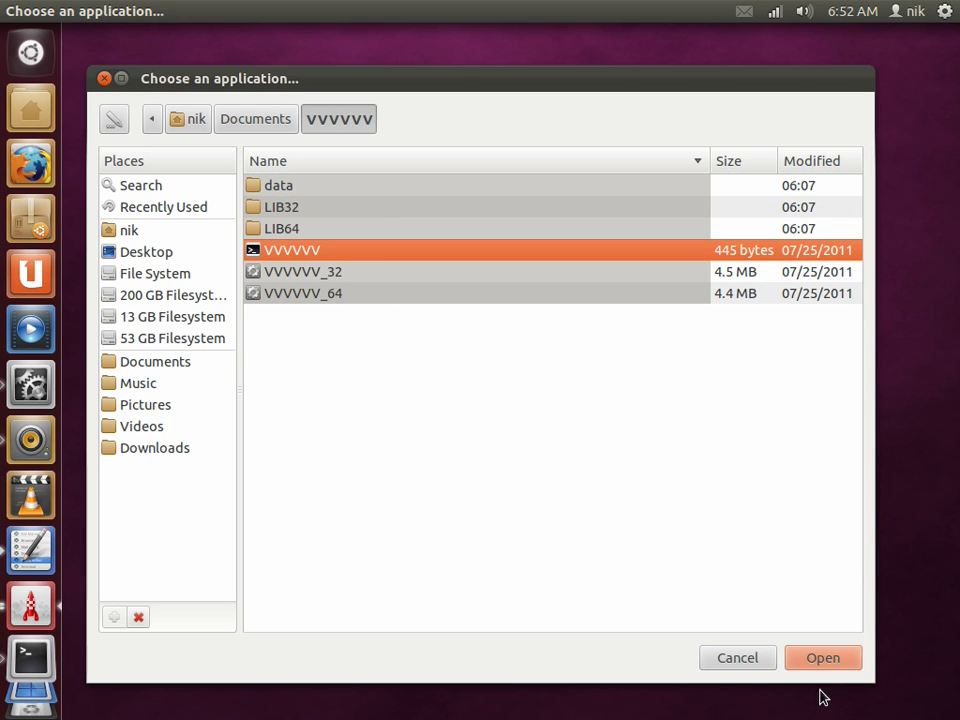
{"action": "left_click", "coordinate": [823, 658]}
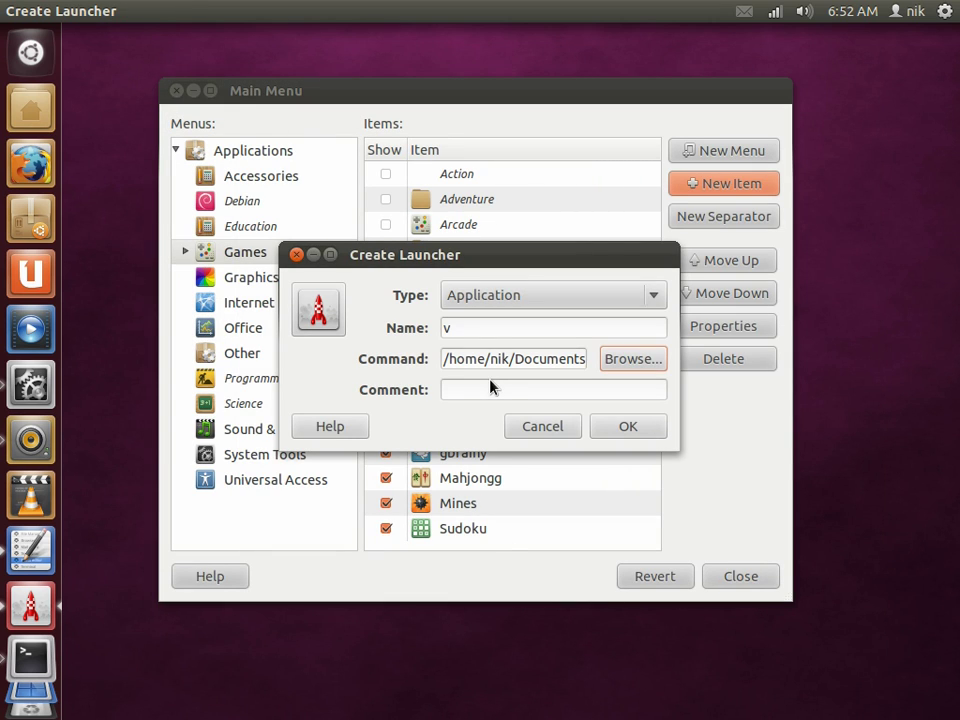
Step: Give the launcher the comment 'v' and save it
{"action": "left_click", "coordinate": [494, 389]}
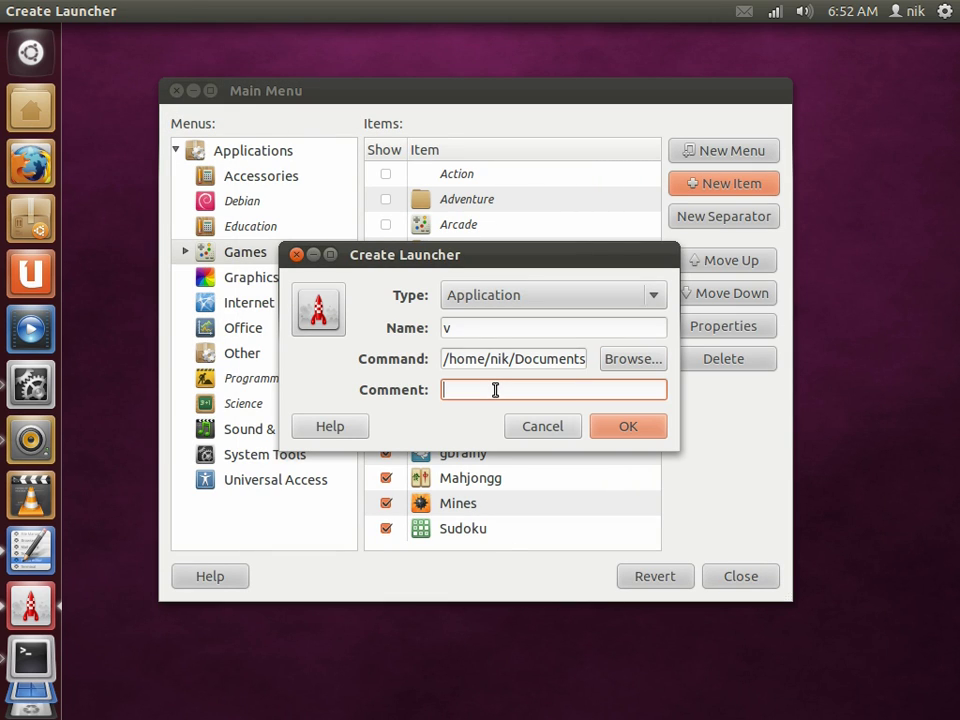
{"action": "type", "text": "v"}
{"action": "left_click", "coordinate": [616, 426]}
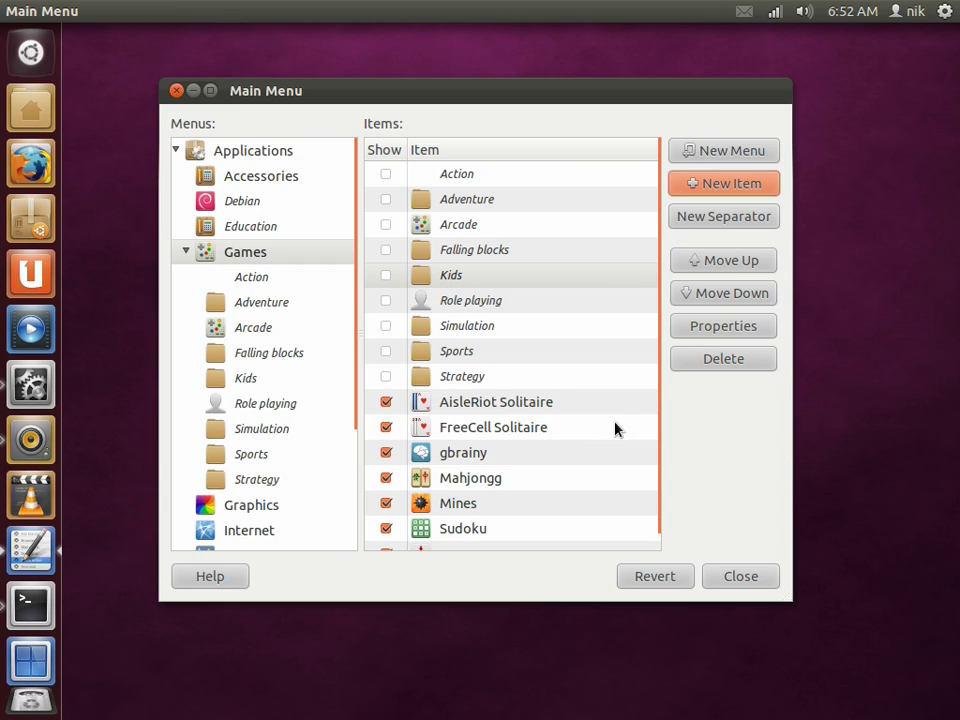
Step: Close Main Menu and launch the new 'v' app from a Dash search for 'v'
{"action": "scroll", "coordinate": [465, 411], "scroll_direction": "down", "scroll_amount": 1}
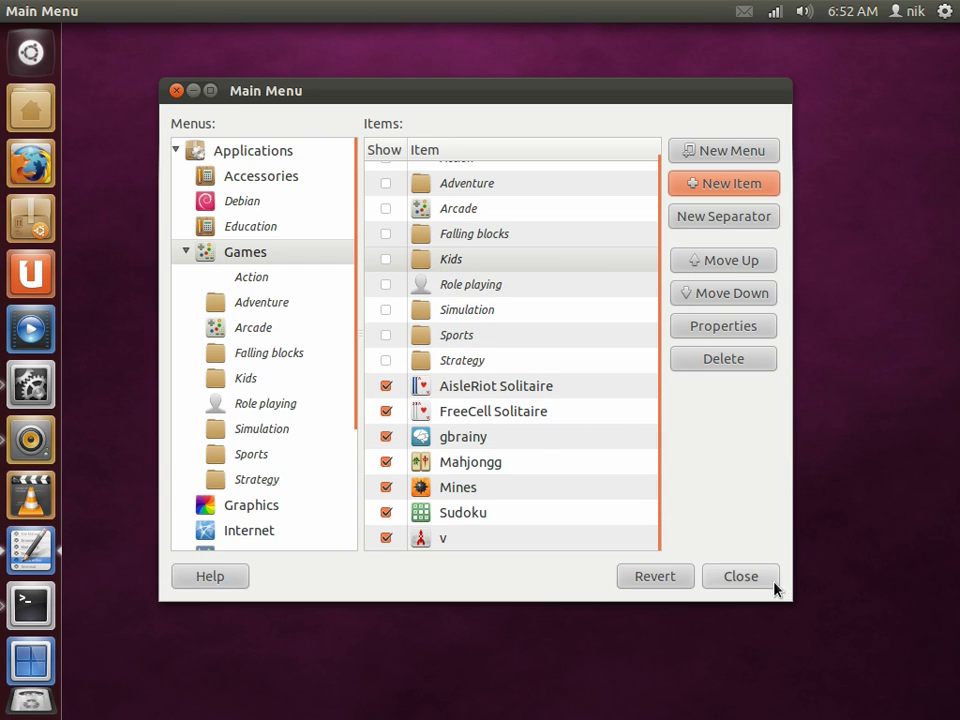
{"action": "left_click", "coordinate": [772, 583]}
{"action": "key", "text": "super"}
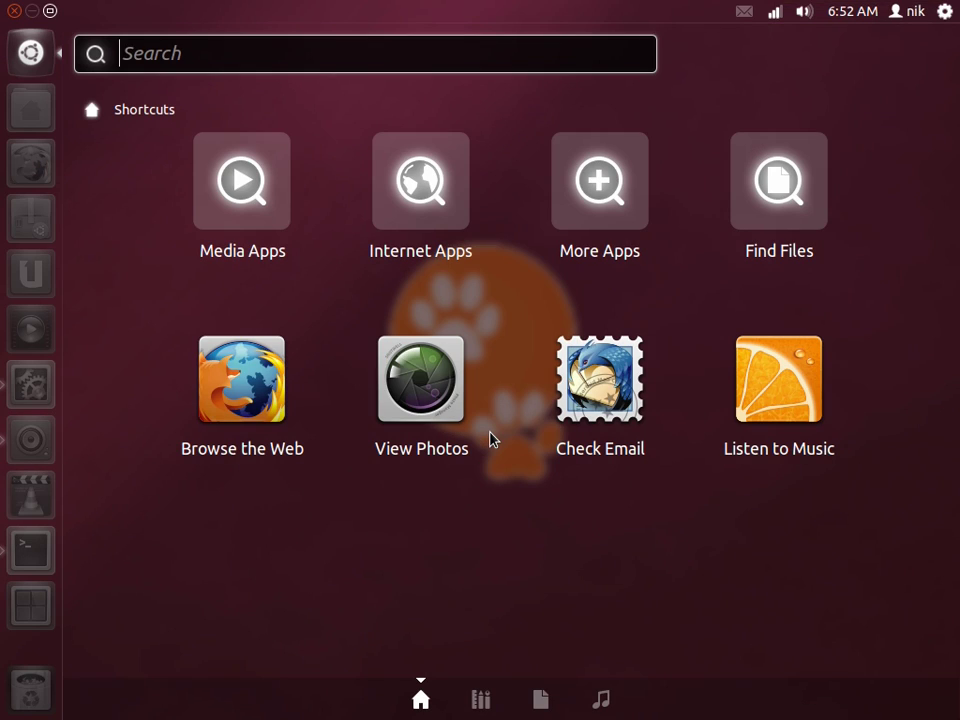
{"action": "type", "text": "v"}
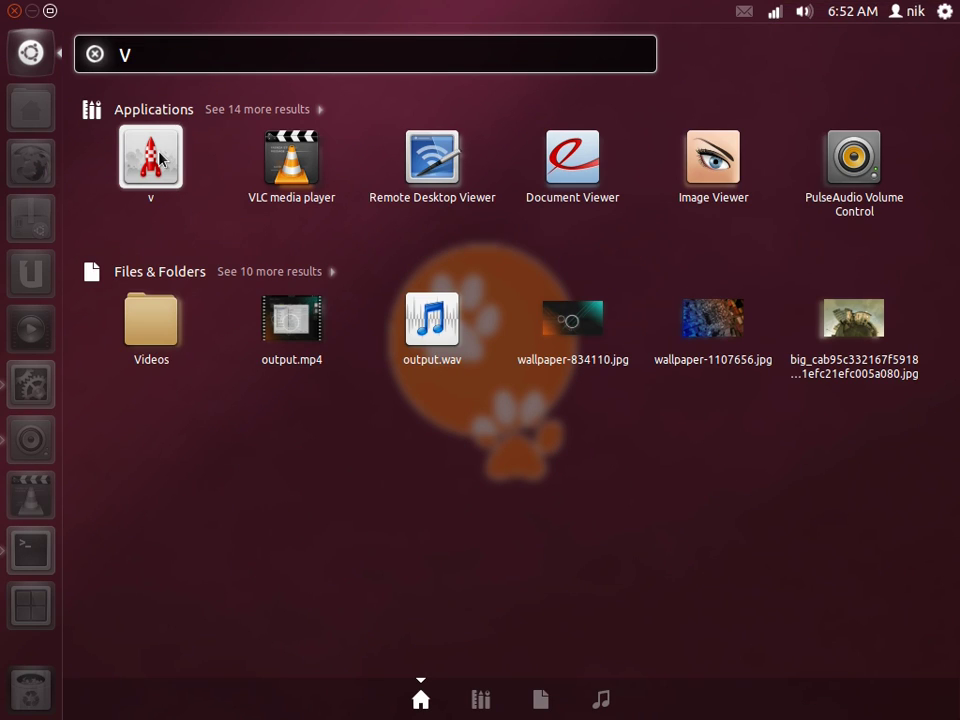
{"action": "left_click", "coordinate": [158, 158]}
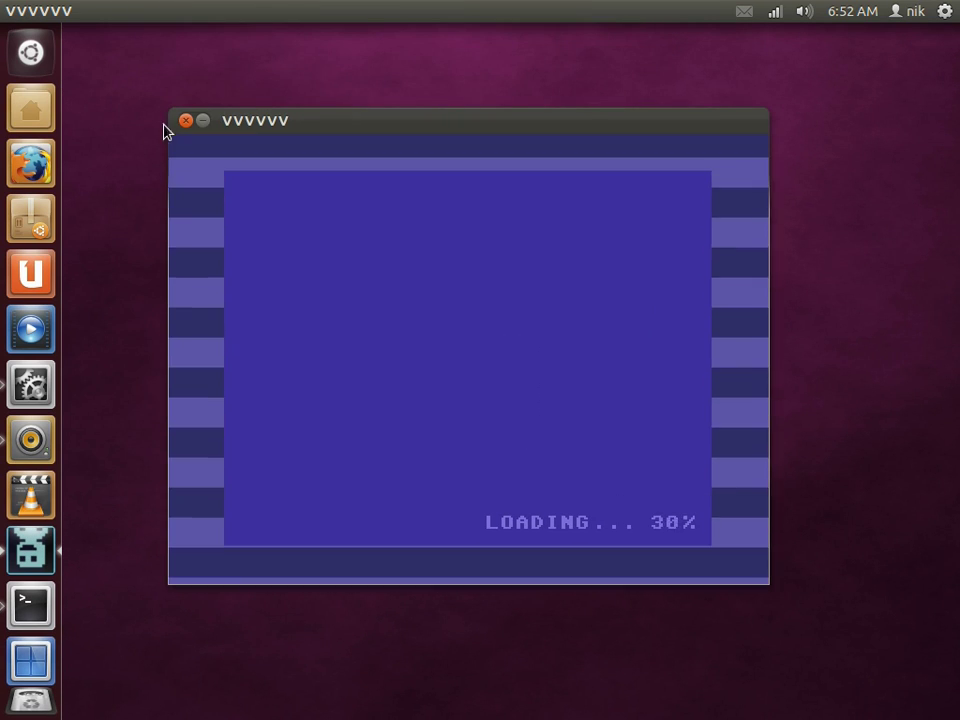
Step: Close the game and pin the 'v' app, found by searching 'V', to the Unity launcher
{"action": "left_click", "coordinate": [188, 120]}
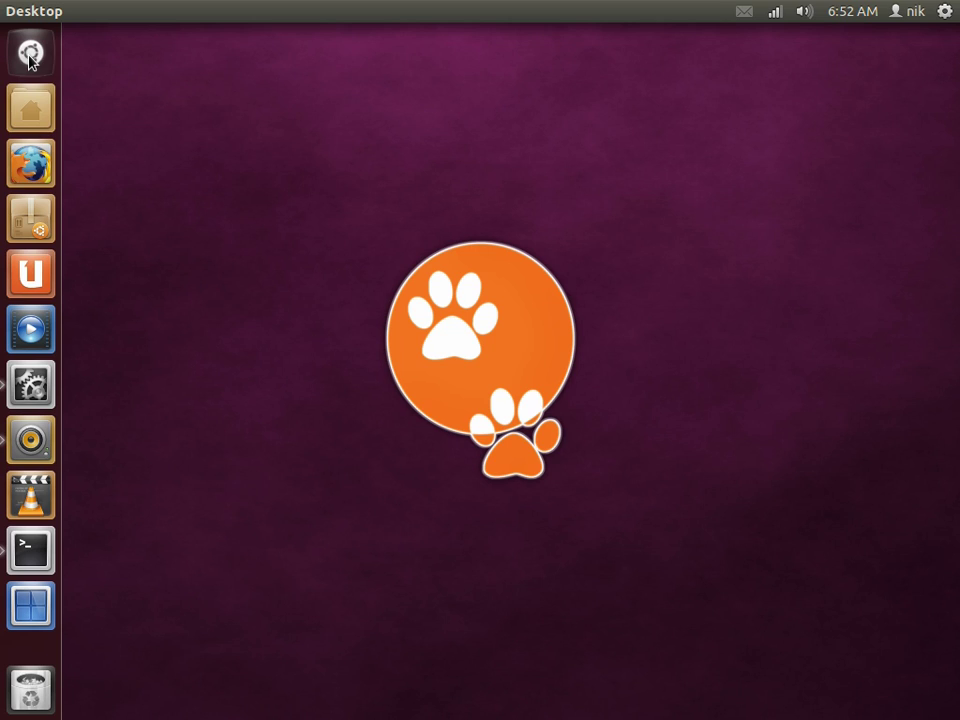
{"action": "left_click", "coordinate": [30, 52]}
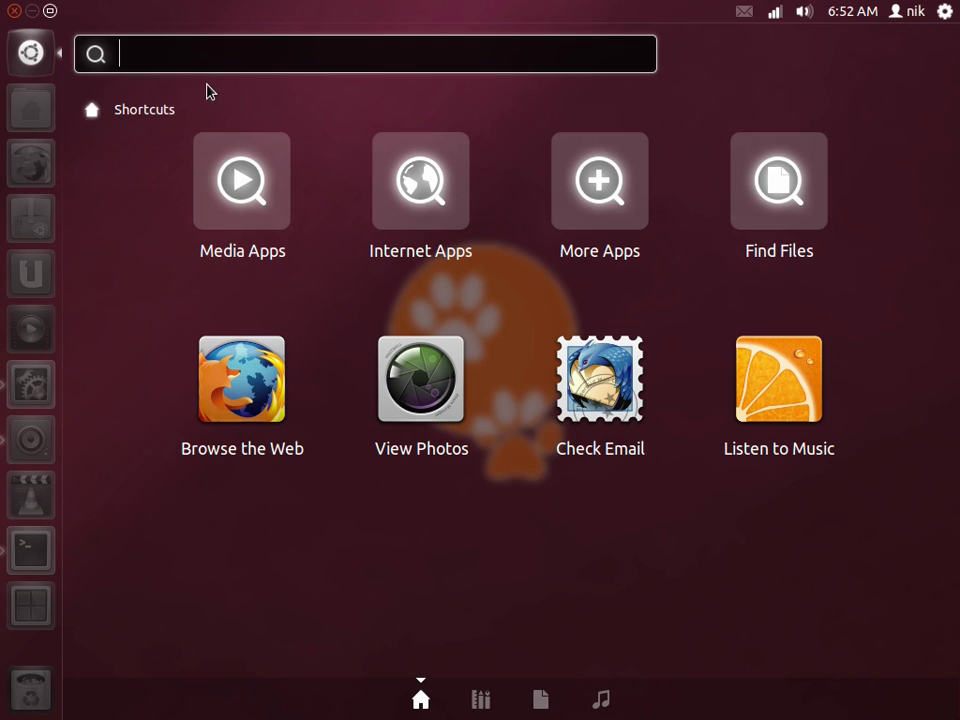
{"action": "type", "text": "V"}
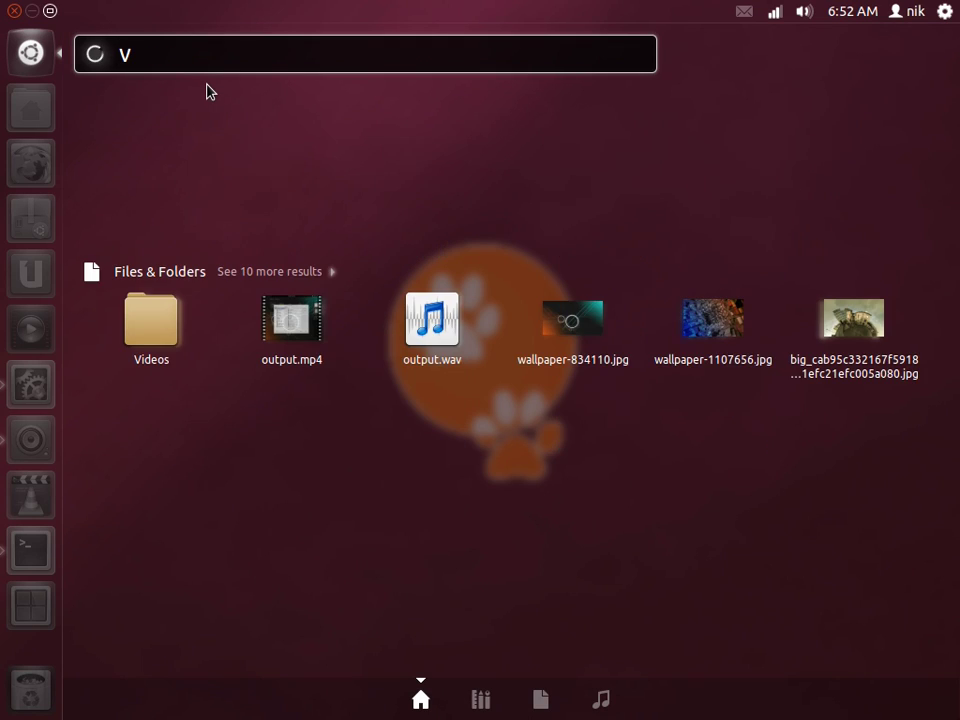
{"action": "left_click_drag", "start_coordinate": [150, 157], "coordinate": [30, 270]}
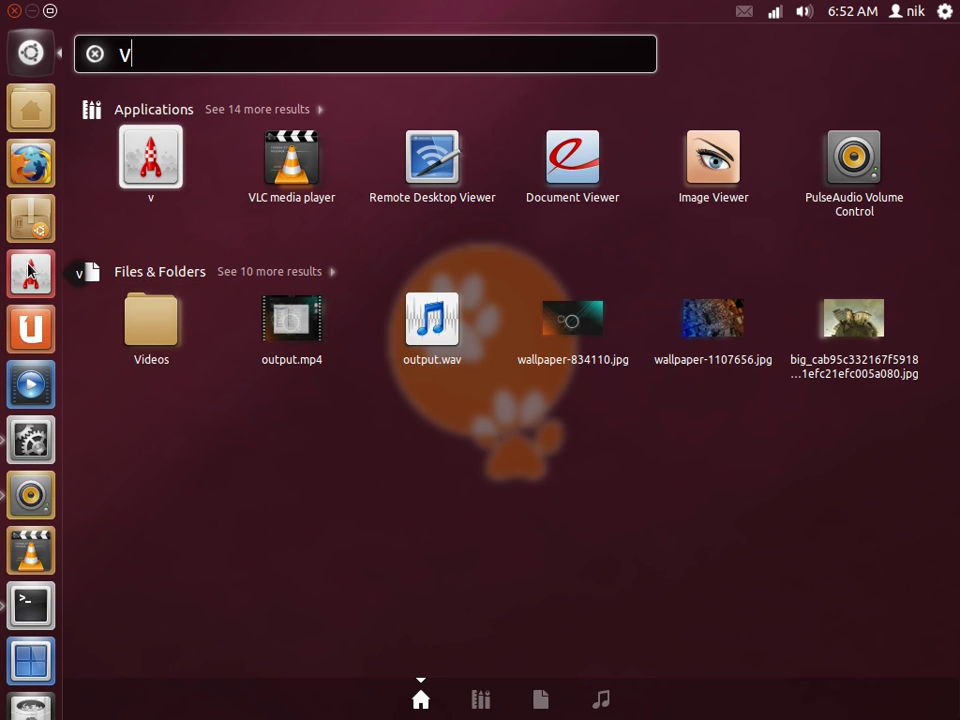
Step: Start VVVVVV from its new launcher icon and move the game window slightly higher
{"action": "left_click", "coordinate": [30, 52]}
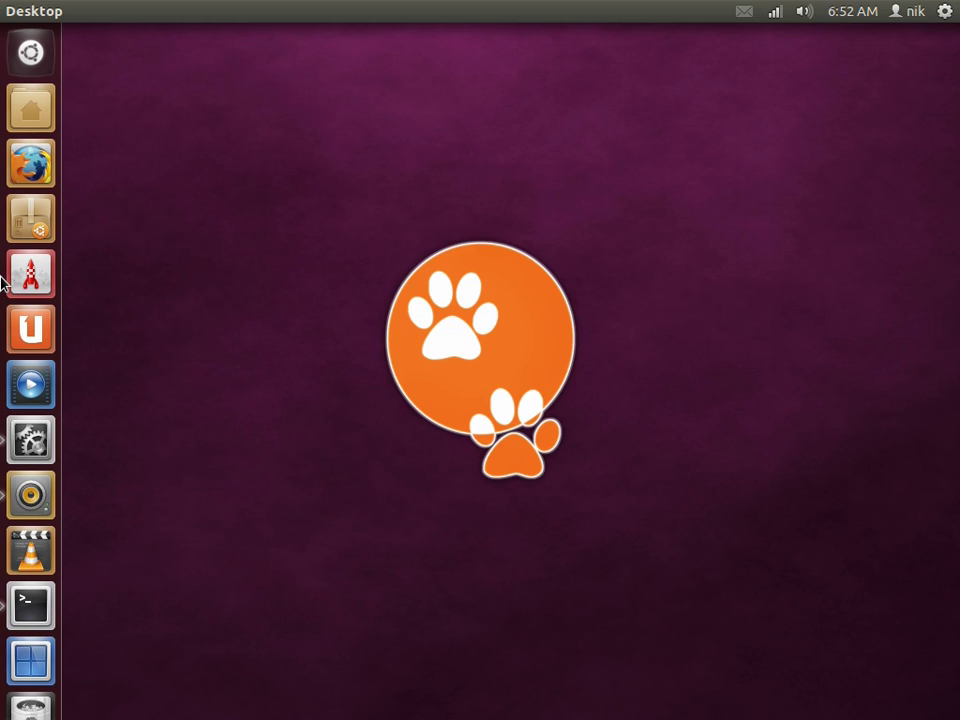
{"action": "left_click", "coordinate": [3, 280]}
{"action": "left_click_drag", "start_coordinate": [360, 43], "coordinate": [462, 89]}
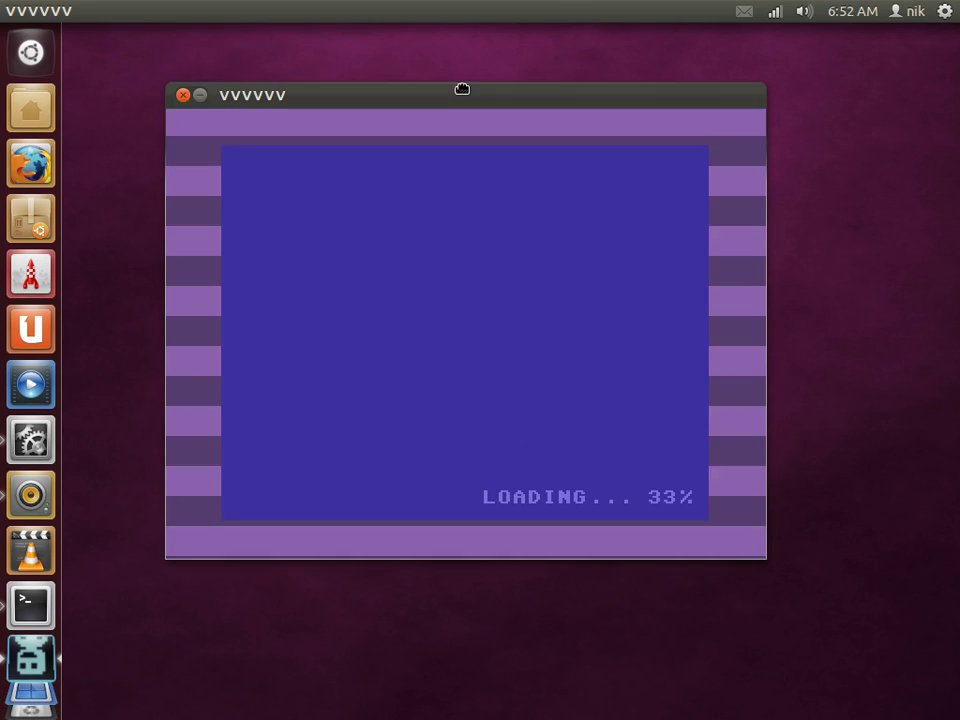
Step: Close the VVVVVV window and return to the top-left workspace with the terminal
{"action": "left_click", "coordinate": [182, 95]}
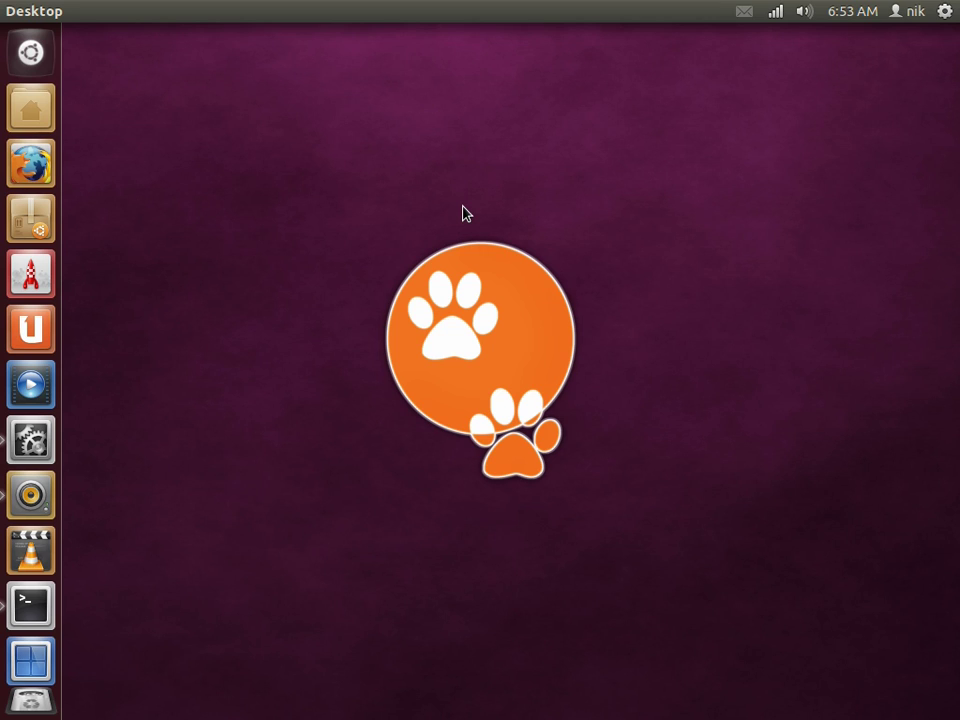
{"action": "left_click", "coordinate": [30, 652]}
{"action": "left_click", "coordinate": [270, 262]}
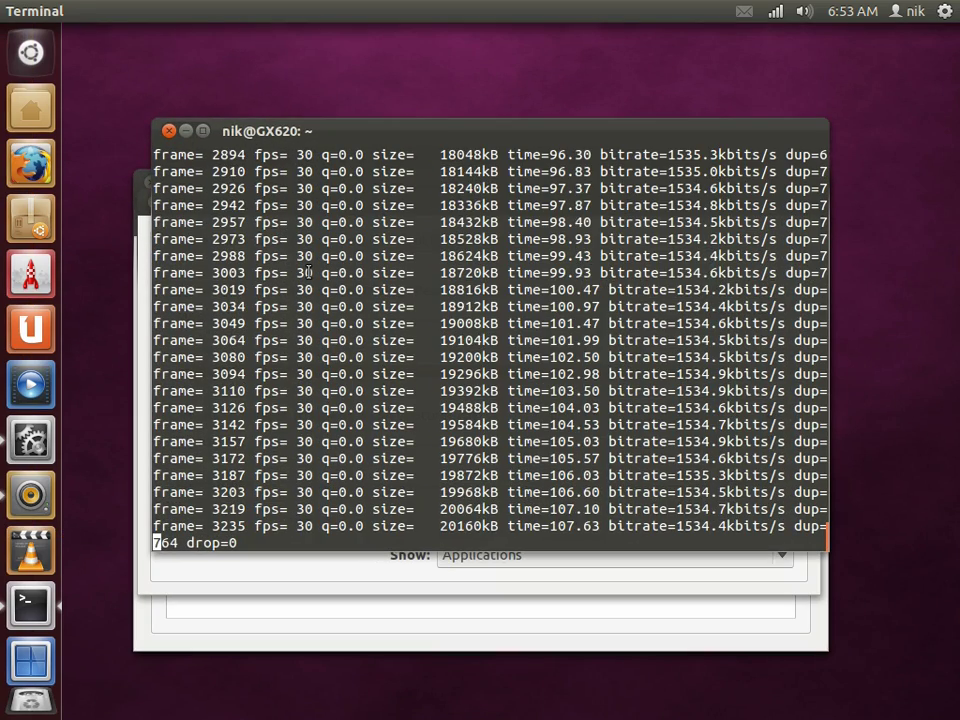